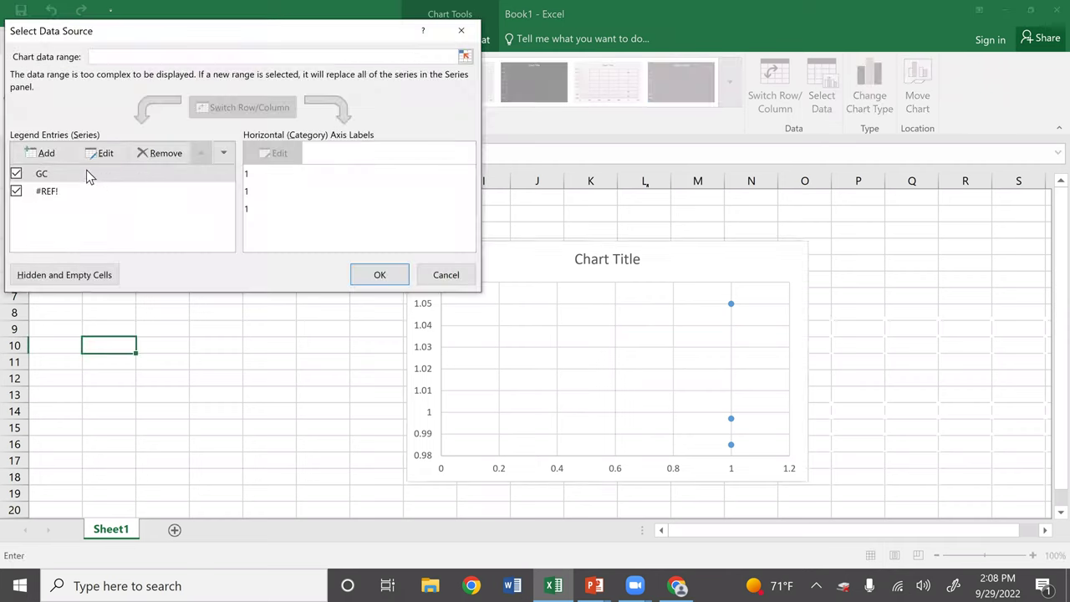
Step: Edit the chart's second data series so its name refers to the pipet header in cell D1
{"action": "left_click", "coordinate": [84, 191]}
{"action": "left_click", "coordinate": [101, 154]}
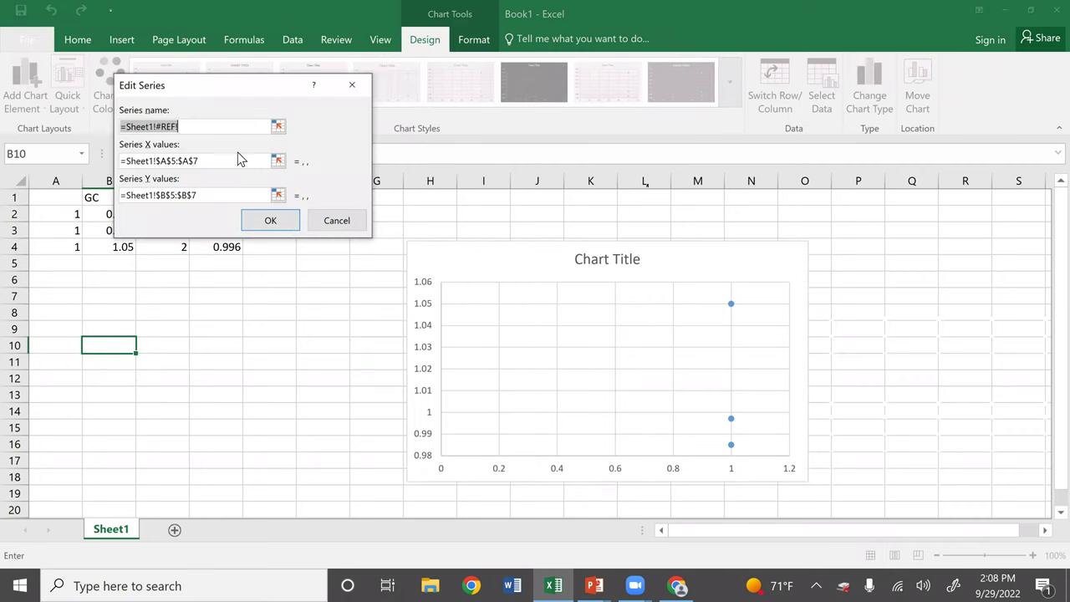
{"action": "left_click", "coordinate": [278, 124]}
{"action": "left_click", "coordinate": [202, 193]}
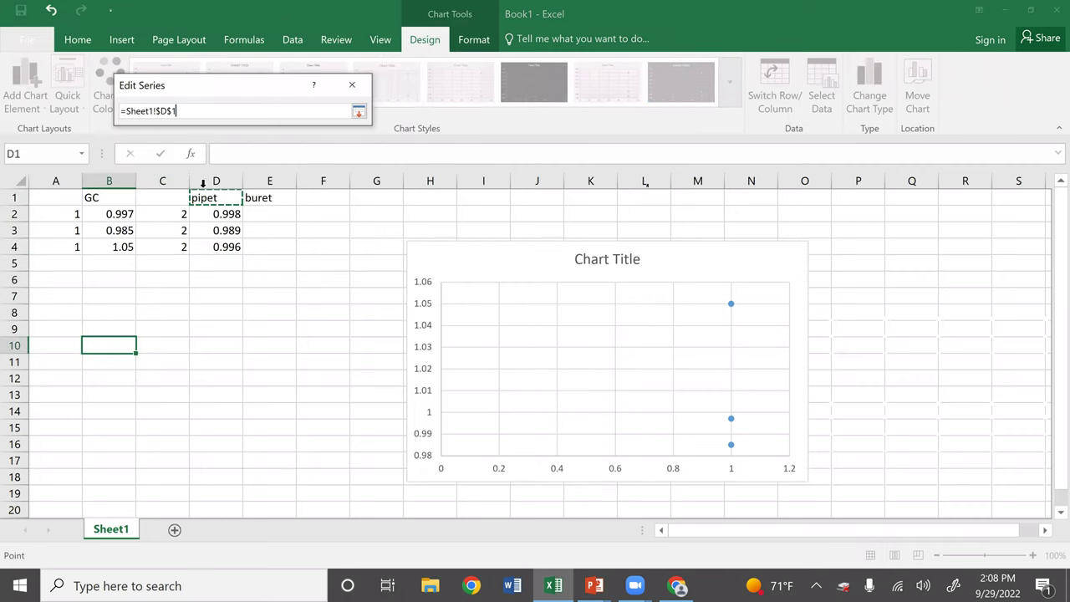
{"action": "key", "text": "Return"}
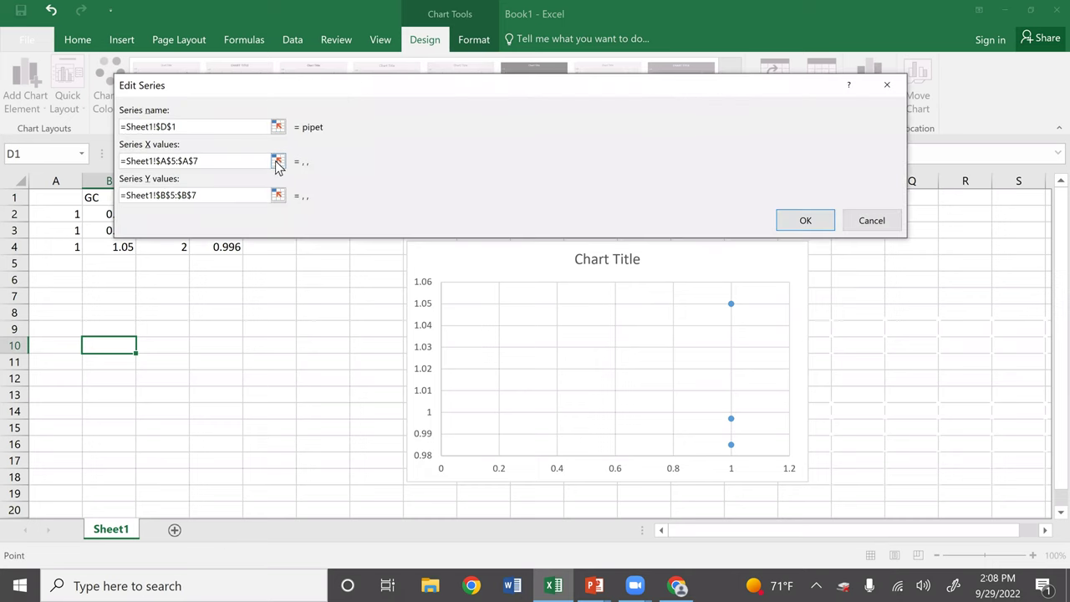
Step: Set the pipet series' X values to C2:C4 and Y values to D2:D4, and apply the data source
{"action": "left_click", "coordinate": [277, 160]}
{"action": "left_click_drag", "start_coordinate": [170, 216], "coordinate": [168, 251]}
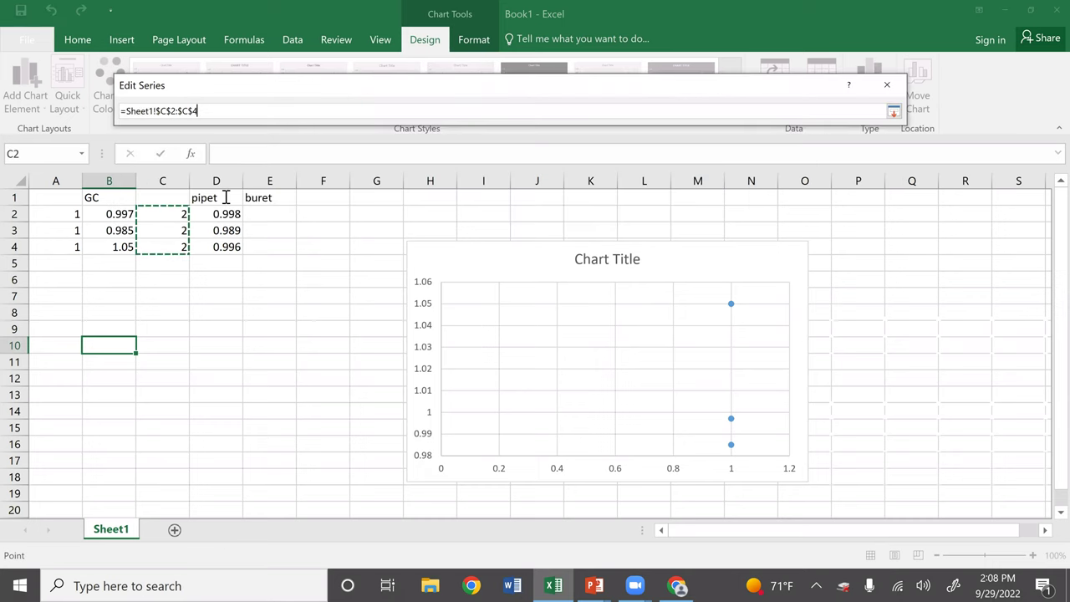
{"action": "key", "text": "Return"}
{"action": "left_click", "coordinate": [222, 197]}
{"action": "left_click_drag", "start_coordinate": [216, 212], "coordinate": [217, 247]}
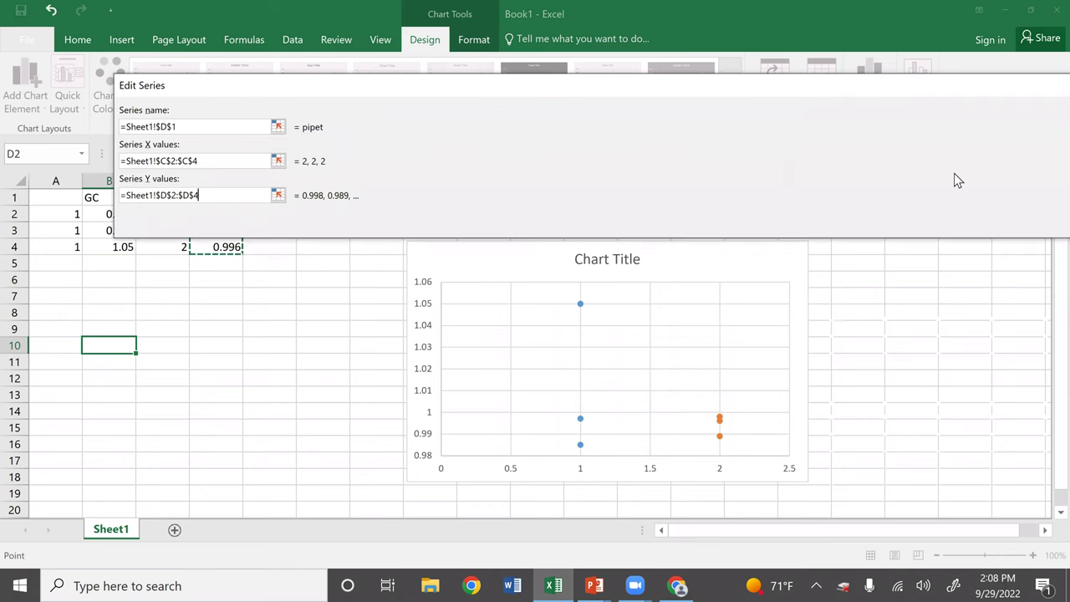
{"action": "key", "text": "Return"}
{"action": "key", "text": "Return"}
{"action": "left_click", "coordinate": [580, 339]}
{"action": "left_click", "coordinate": [382, 275]}
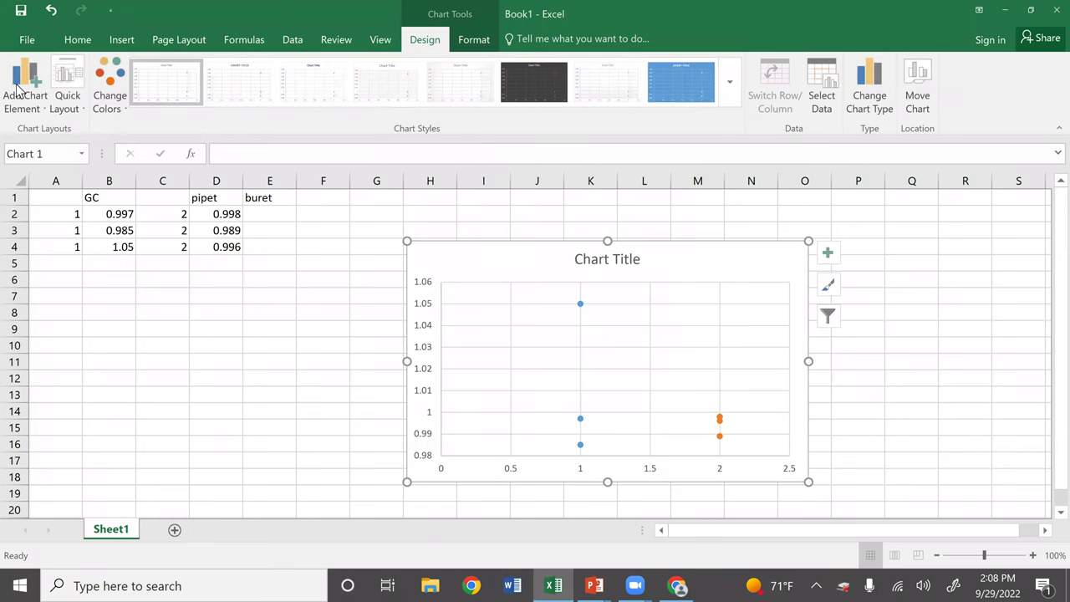
Step: Add a legend on the right side of the chart
{"action": "left_click", "coordinate": [33, 104]}
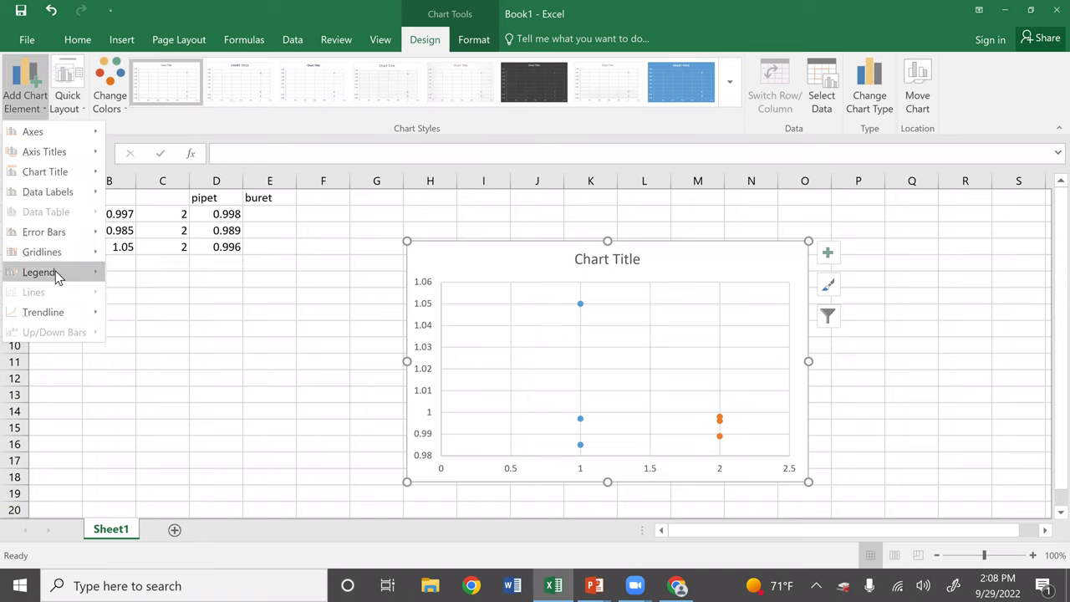
{"action": "mouse_move", "coordinate": [55, 271]}
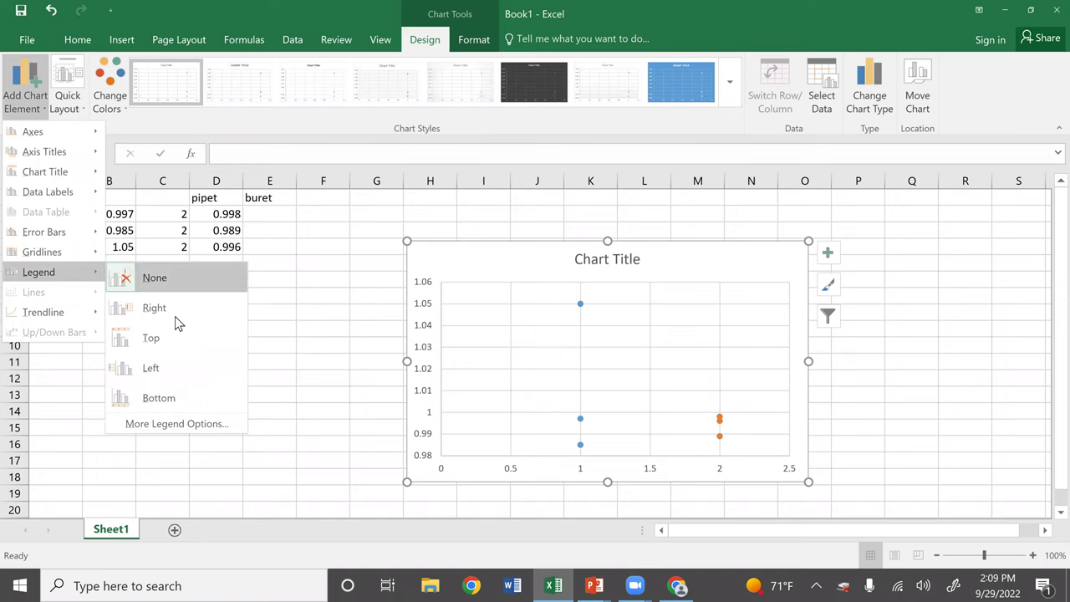
{"action": "left_click", "coordinate": [175, 315]}
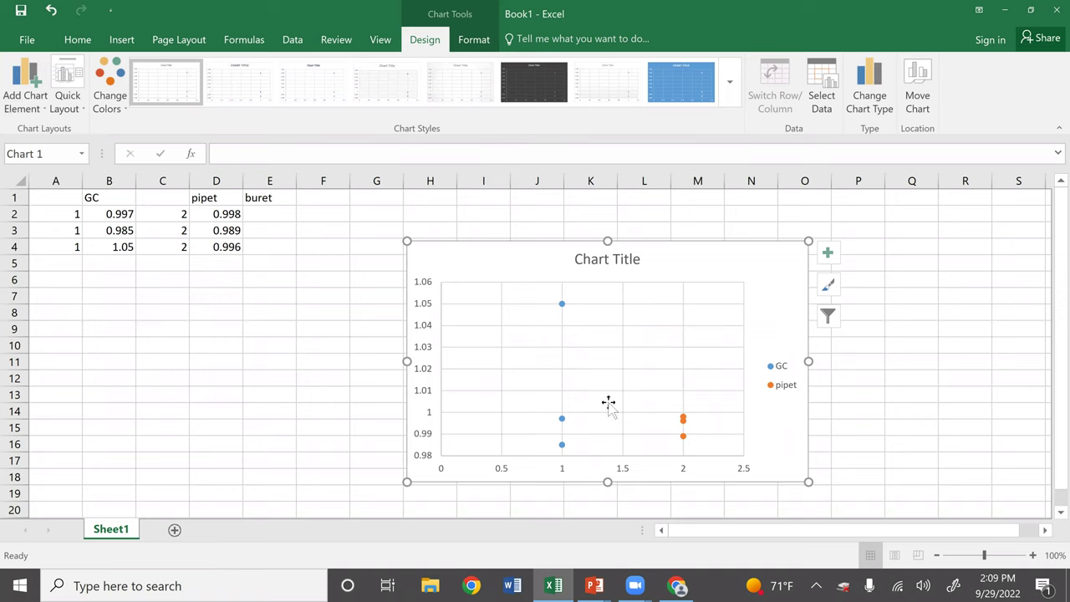
Step: Allow the legend to overlap the chart and place it in the plot area's upper-right corner
{"action": "left_click", "coordinate": [779, 372]}
{"action": "right_click", "coordinate": [778, 372]}
{"action": "left_click", "coordinate": [812, 507]}
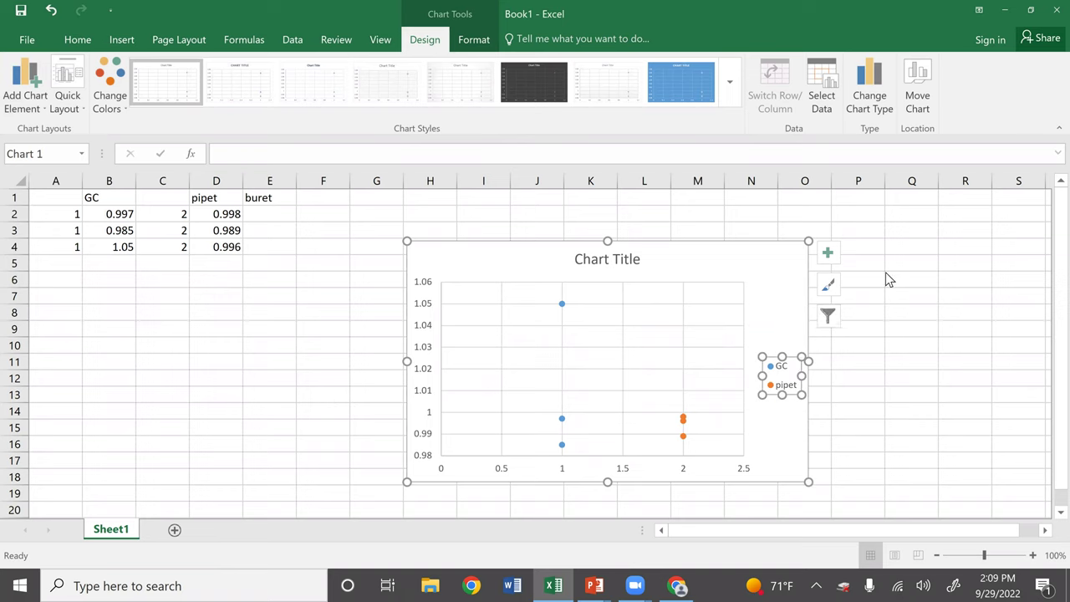
{"action": "left_click", "coordinate": [884, 398]}
{"action": "left_click_drag", "start_coordinate": [786, 358], "coordinate": [762, 285]}
{"action": "left_click", "coordinate": [778, 282]}
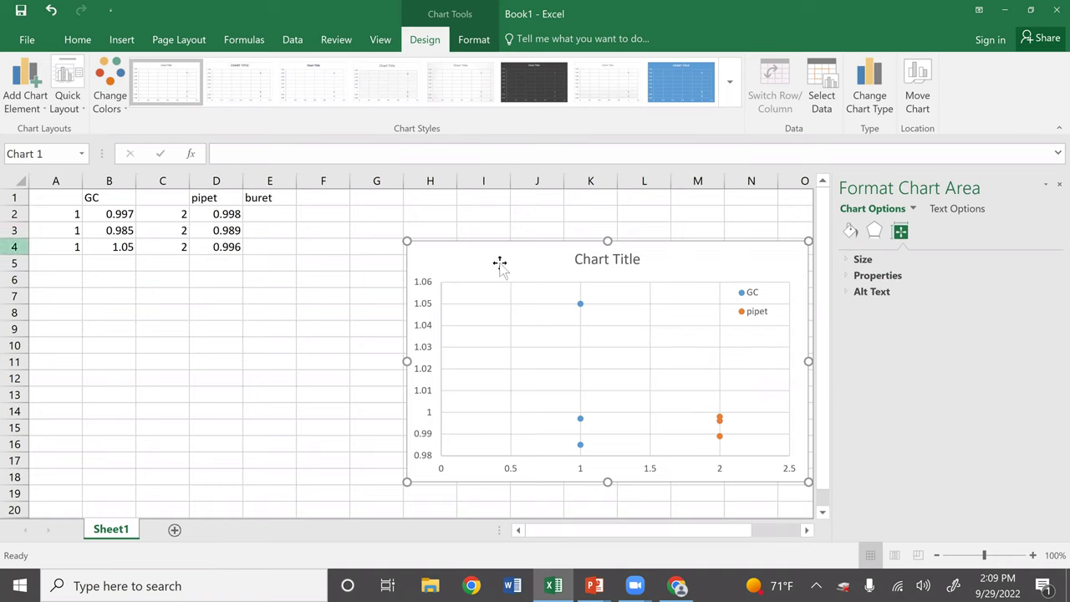
Step: Inspect the name and value references of the GC series in the chart's data source
{"action": "left_click", "coordinate": [823, 83]}
{"action": "left_click", "coordinate": [106, 152]}
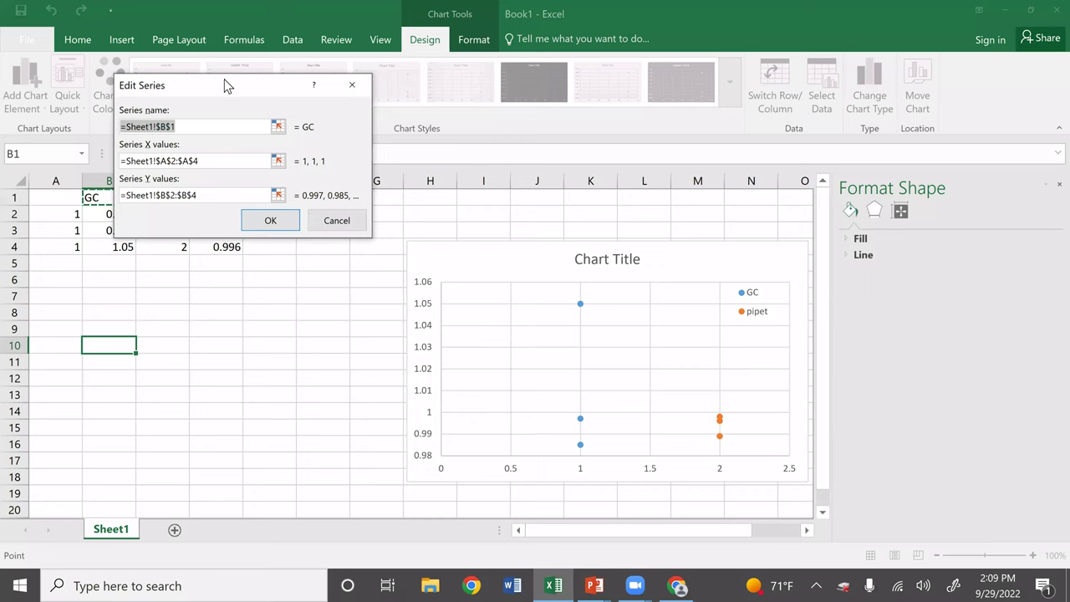
{"action": "left_click_drag", "start_coordinate": [226, 86], "coordinate": [376, 108]}
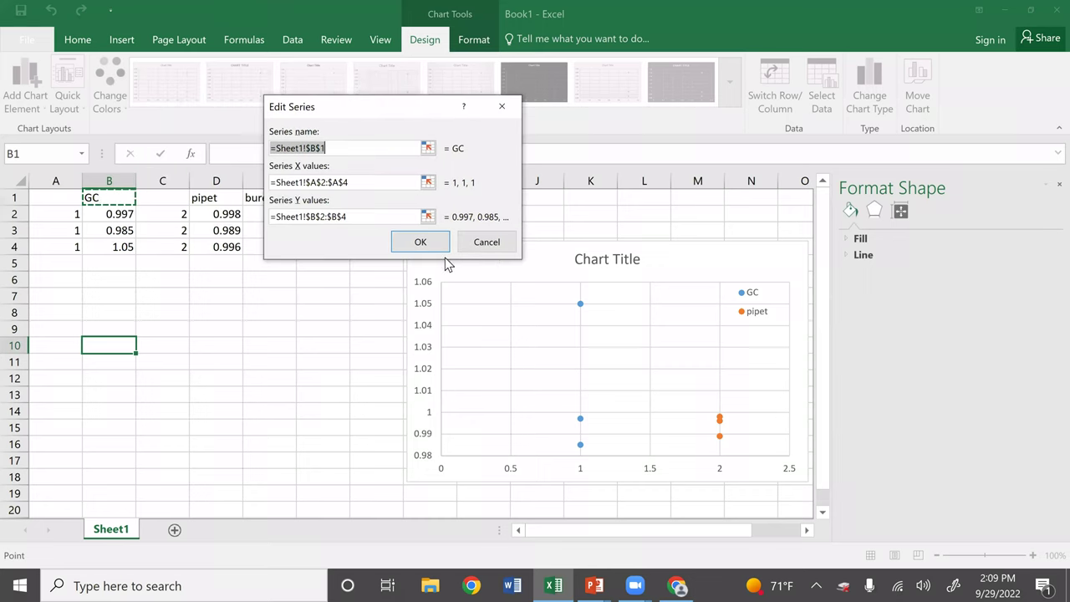
{"action": "key", "text": "Return"}
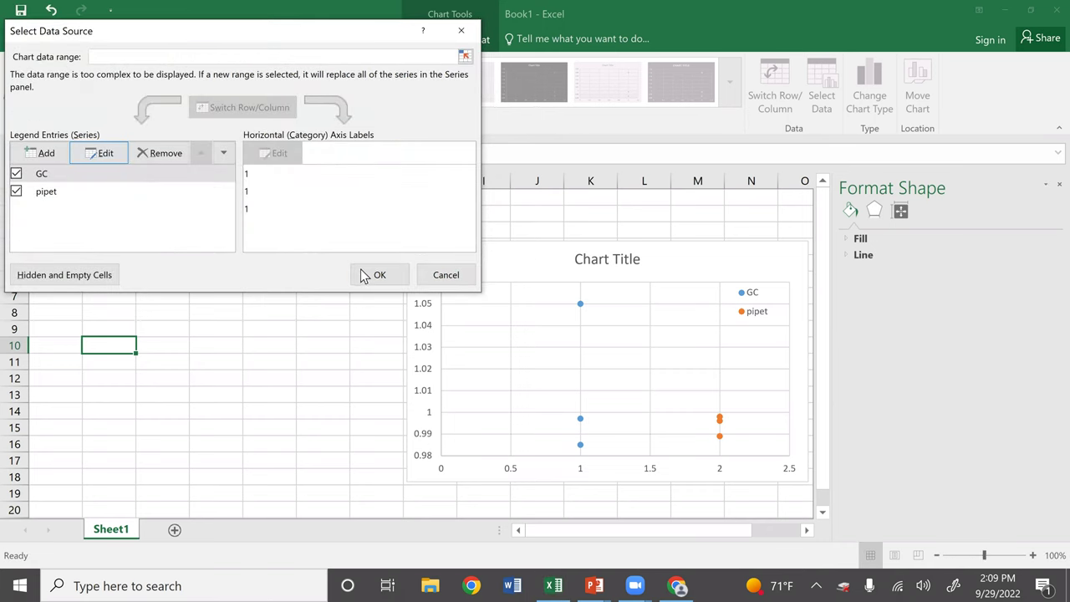
{"action": "key", "text": "Return"}
Step: Replace the GC header in cell B1 with "Graduated Cyl."
{"action": "left_click", "coordinate": [103, 202]}
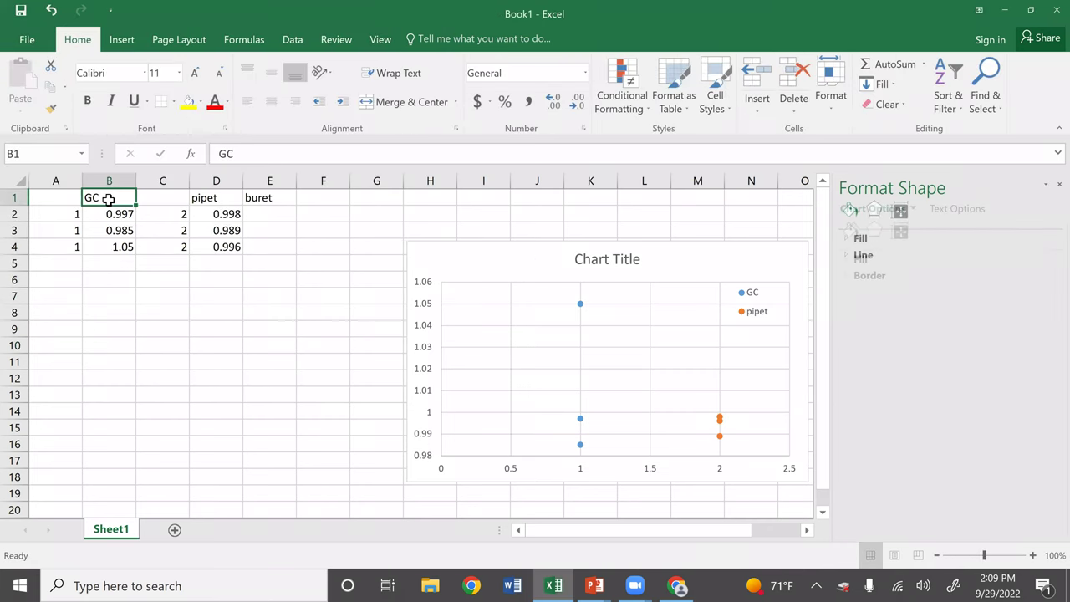
{"action": "type", "text": "Graduated Cyl."}
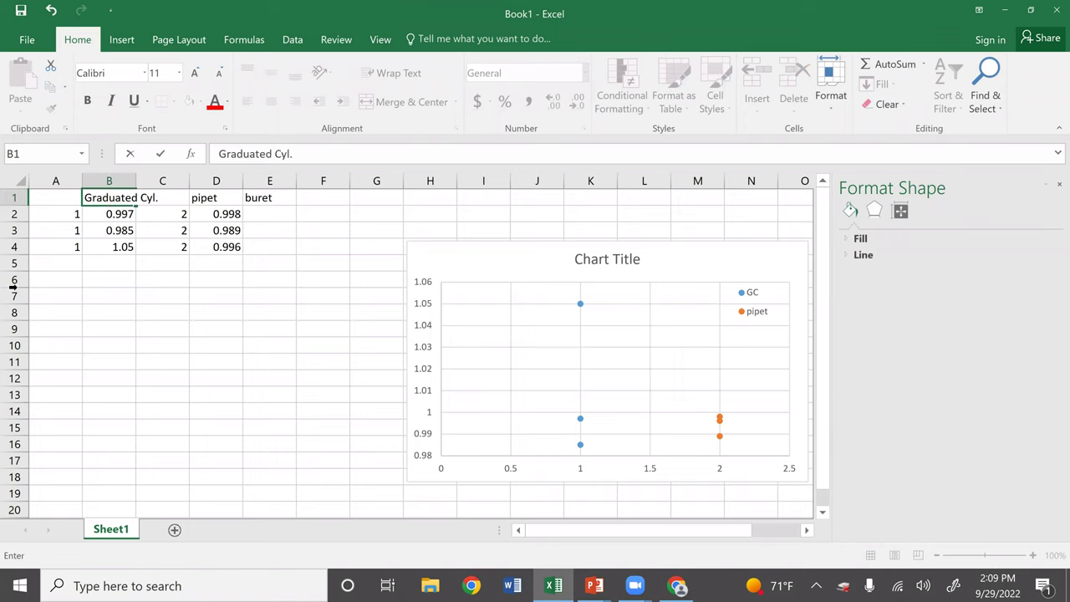
{"action": "key", "text": "Return"}
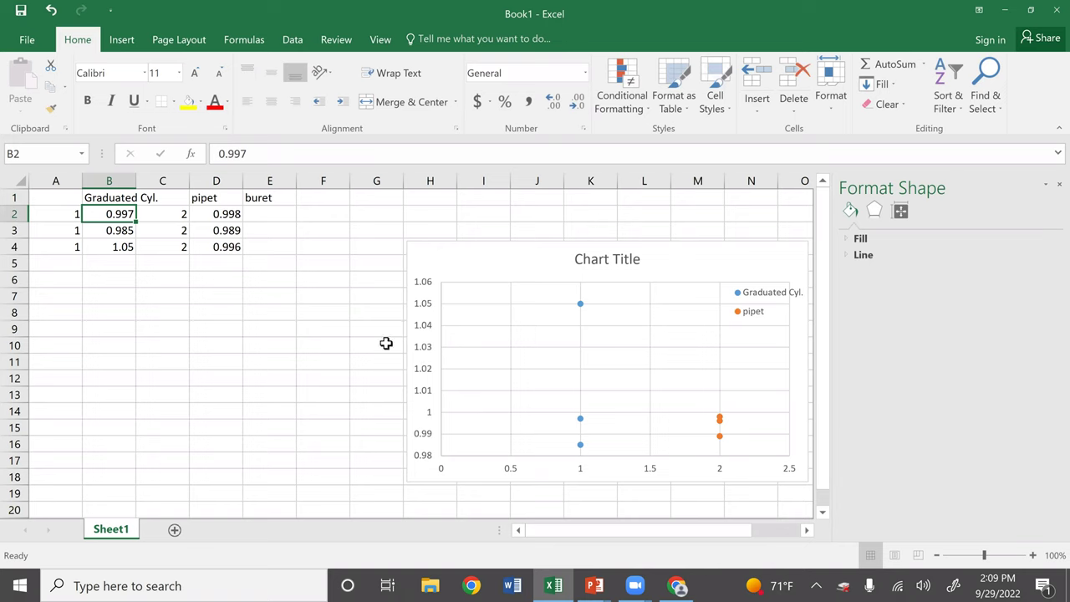
Step: Set the chart legend's position back to the right side
{"action": "left_click", "coordinate": [657, 257]}
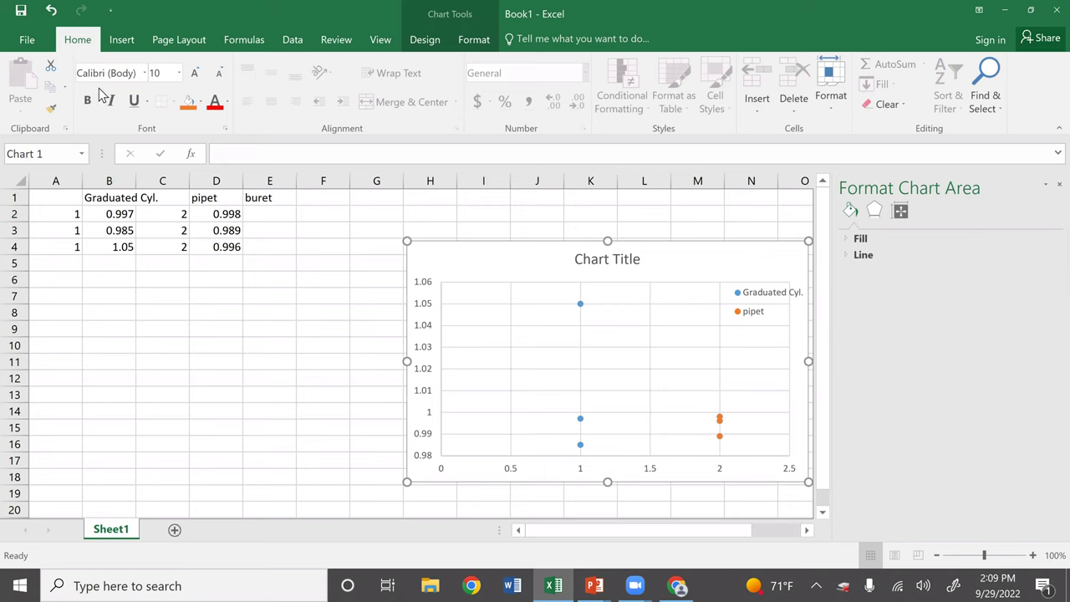
{"action": "left_click", "coordinate": [424, 39]}
{"action": "left_click", "coordinate": [25, 88]}
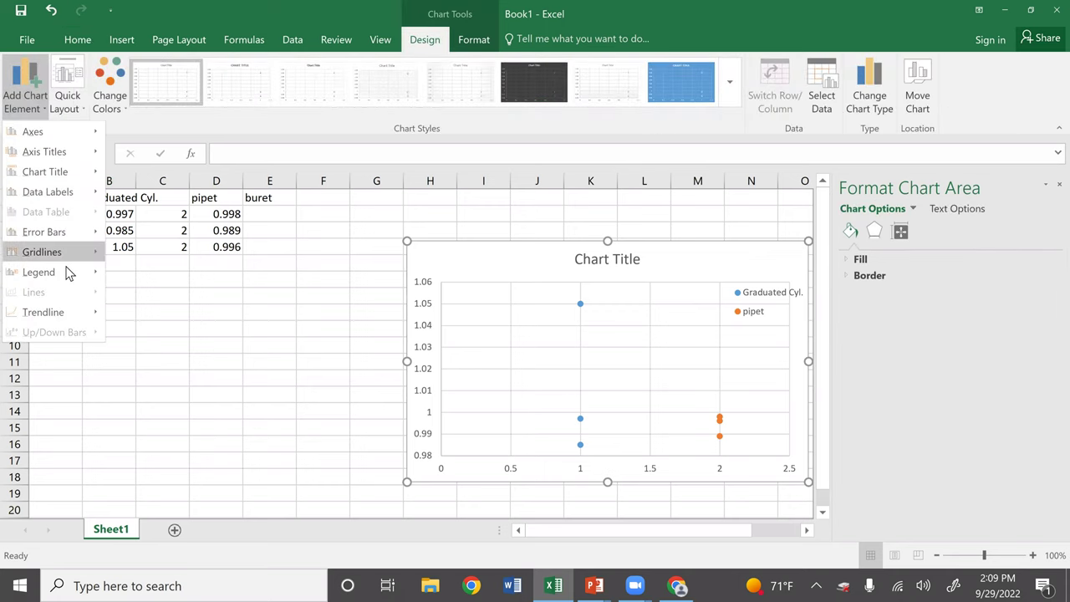
{"action": "mouse_move", "coordinate": [69, 273]}
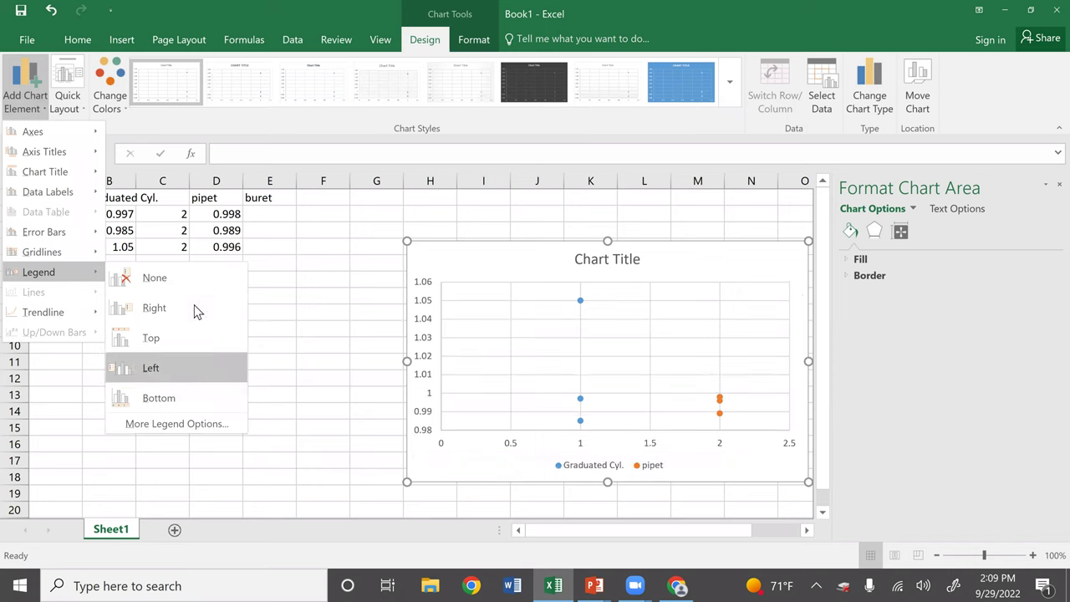
{"action": "left_click", "coordinate": [747, 371]}
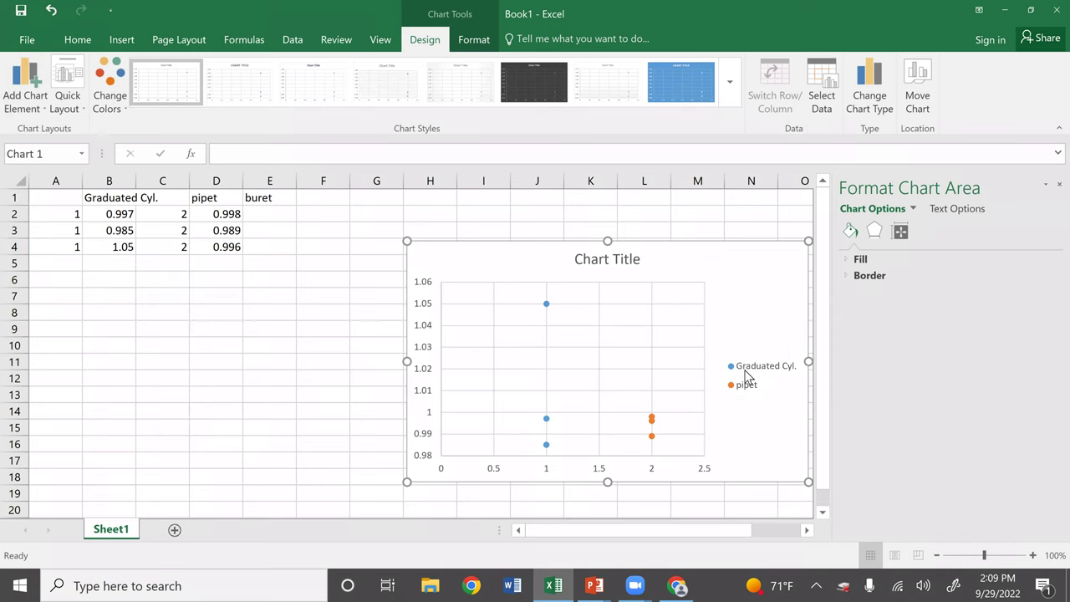
Step: Turn off showing the legend without overlapping the chart in the legend's format options
{"action": "left_click", "coordinate": [749, 368]}
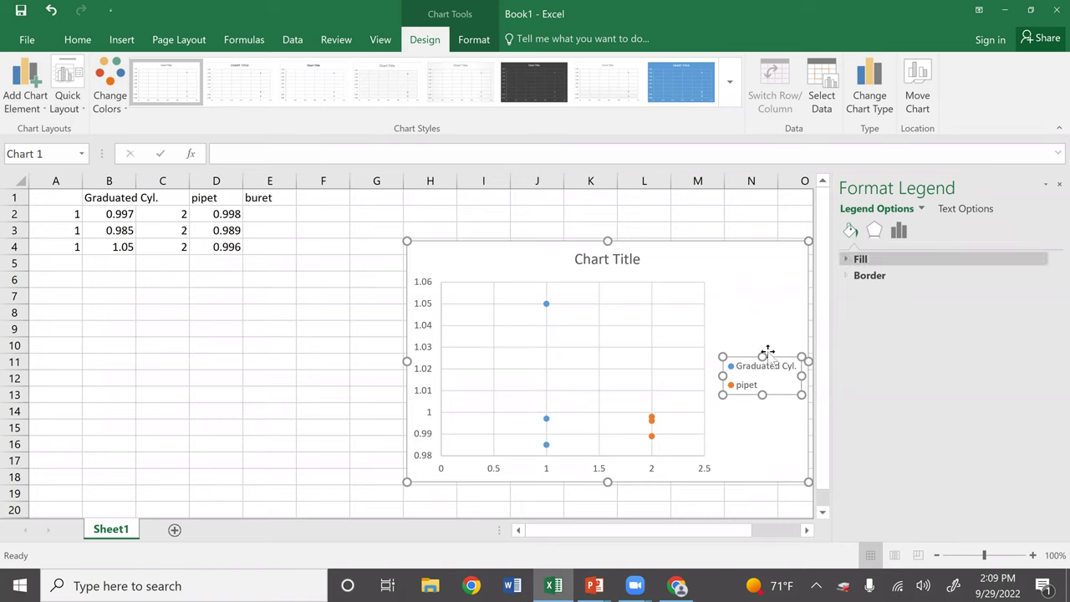
{"action": "right_click", "coordinate": [741, 392]}
{"action": "left_click", "coordinate": [743, 407]}
{"action": "right_click", "coordinate": [738, 380]}
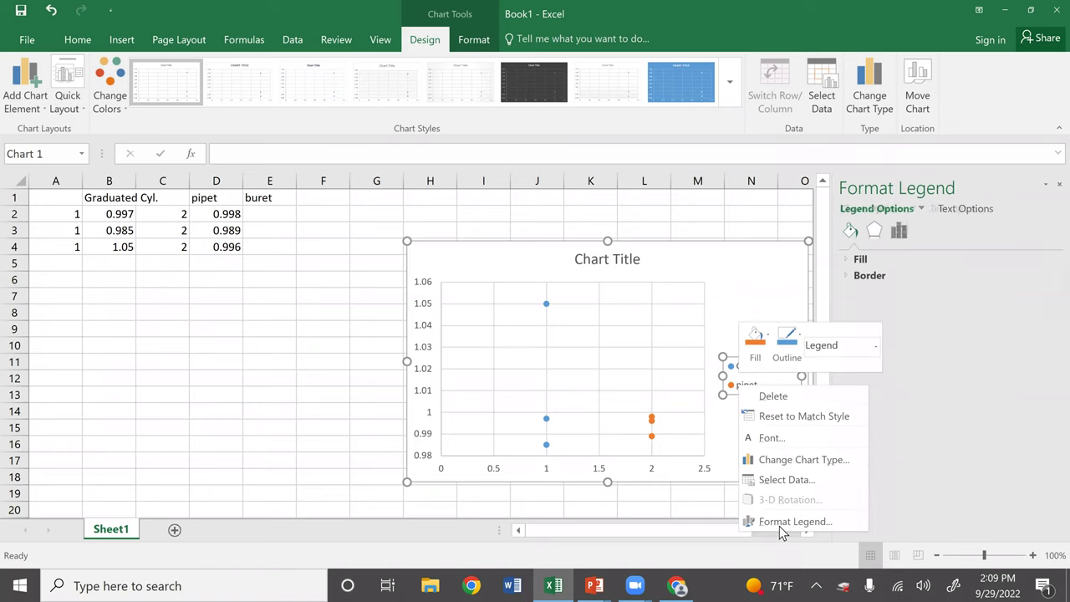
{"action": "left_click", "coordinate": [920, 405]}
{"action": "left_click", "coordinate": [920, 405]}
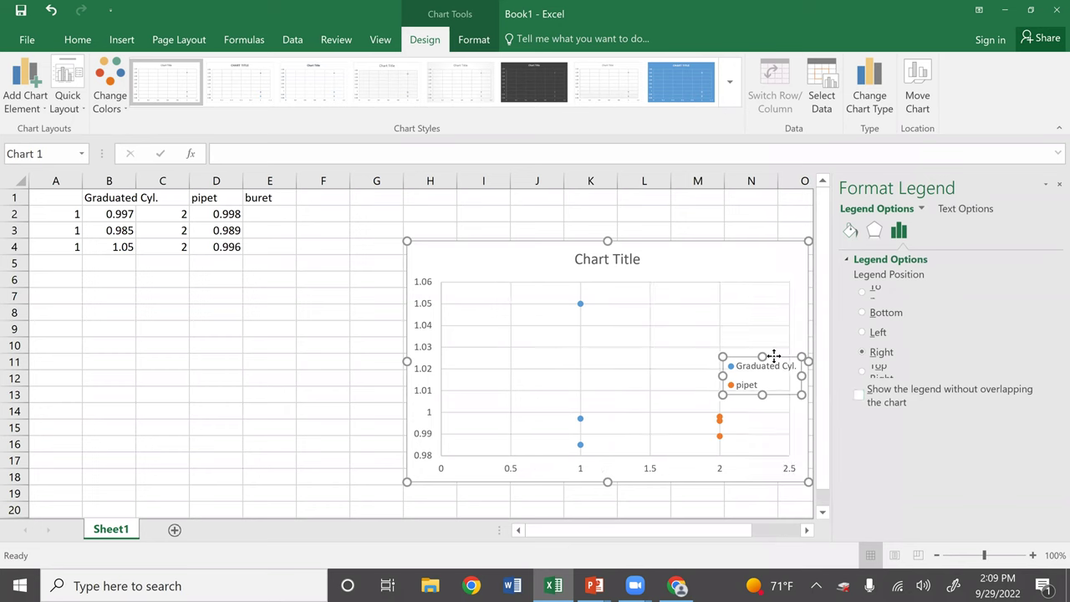
{"action": "left_click", "coordinate": [739, 290]}
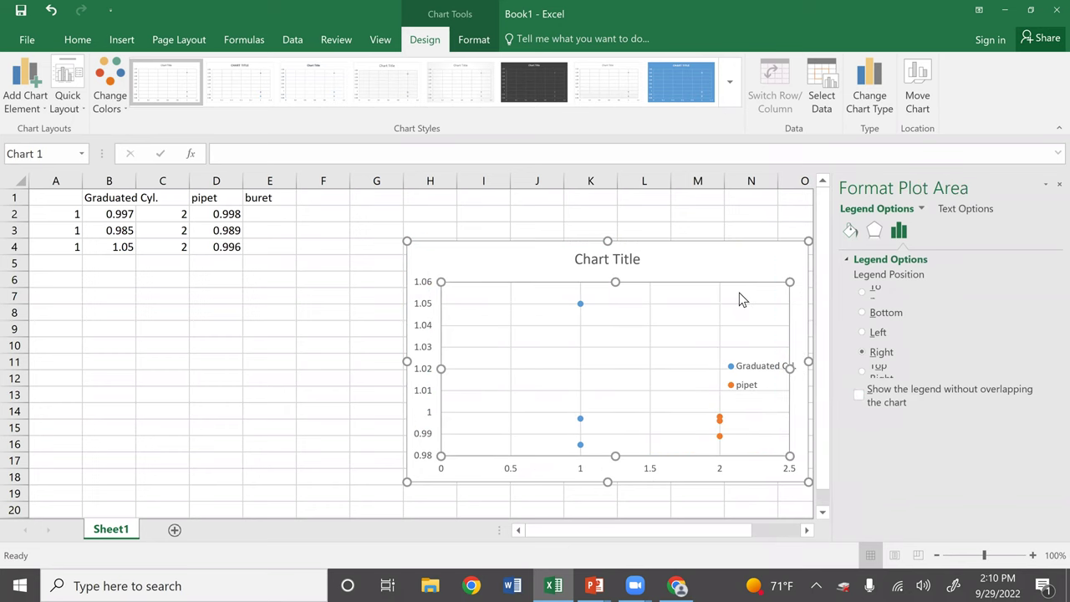
{"action": "left_click_drag", "start_coordinate": [741, 296], "coordinate": [736, 261]}
{"action": "key", "text": "super"}
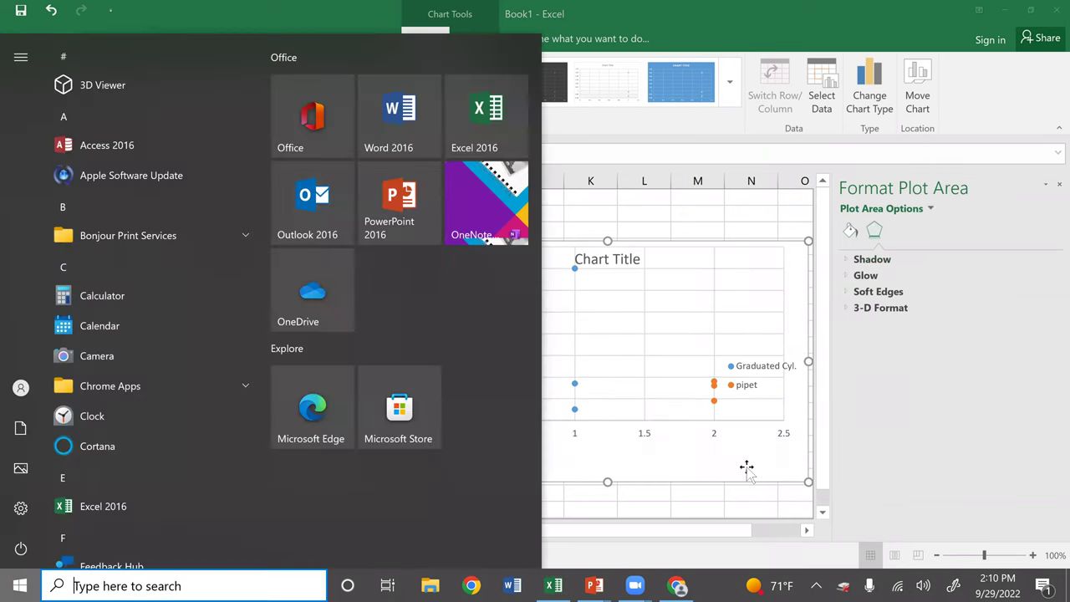
{"action": "key", "text": "super"}
{"action": "key", "text": "ctrl+z"}
Step: Move the legend up into the empty upper-right part of the plot area and deselect the chart
{"action": "left_click", "coordinate": [779, 365]}
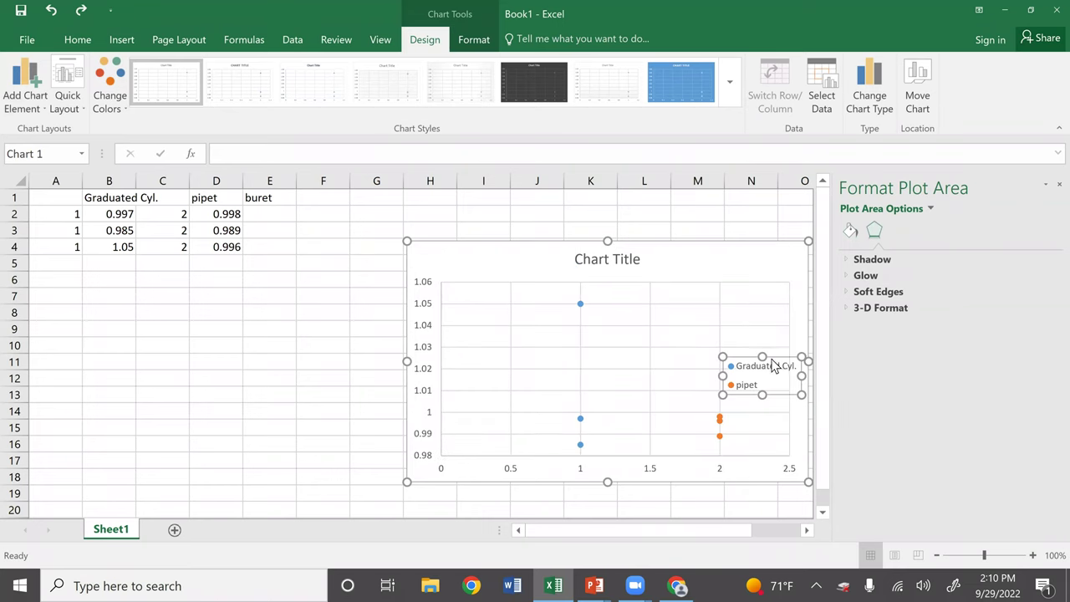
{"action": "left_click", "coordinate": [753, 306]}
{"action": "left_click", "coordinate": [752, 306]}
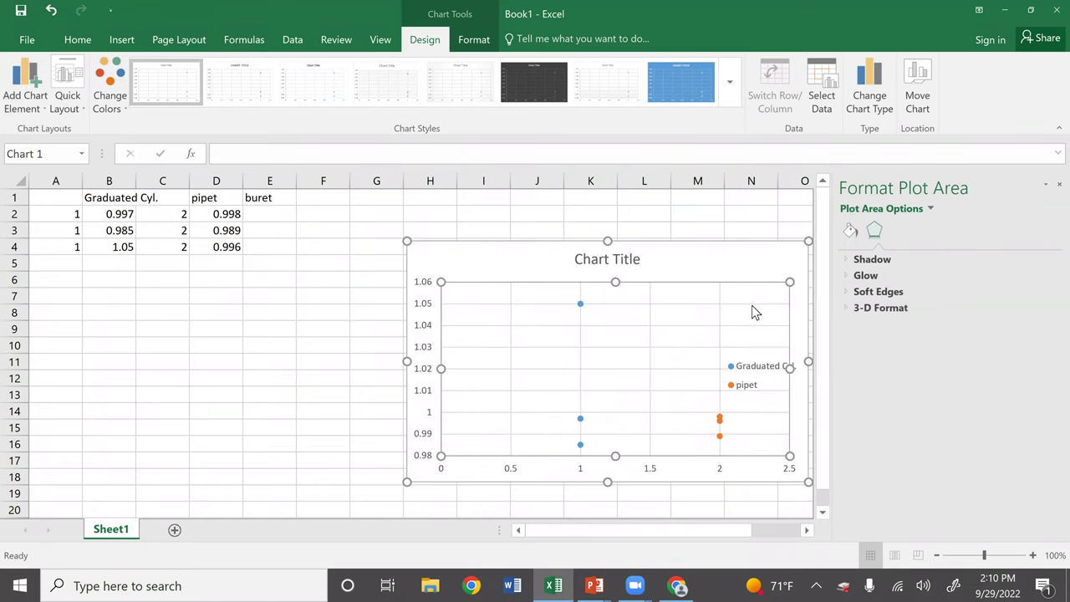
{"action": "left_click", "coordinate": [759, 376]}
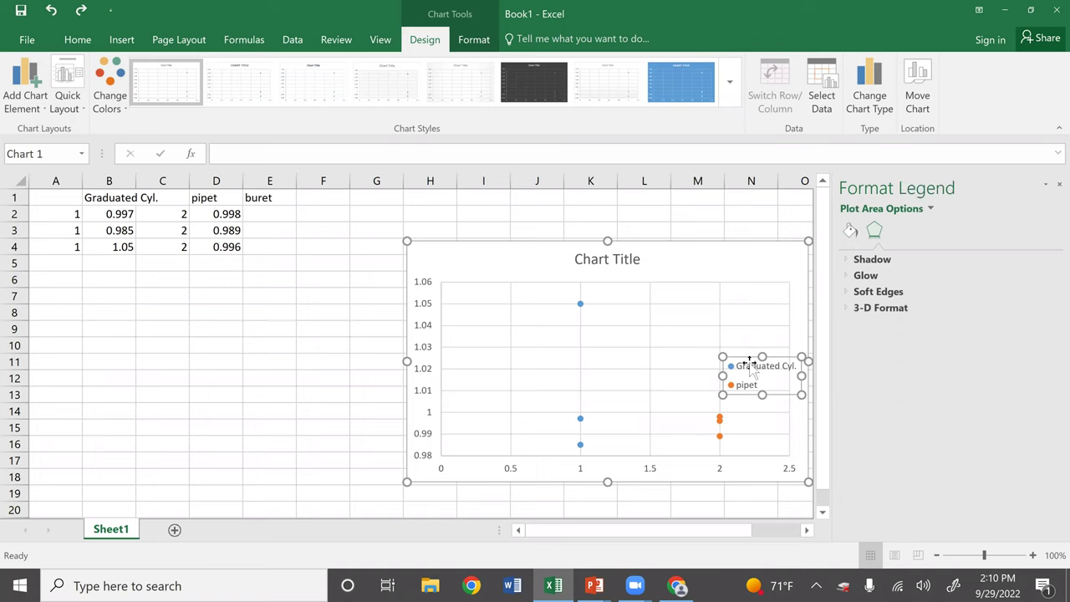
{"action": "left_click_drag", "start_coordinate": [712, 306], "coordinate": [712, 284]}
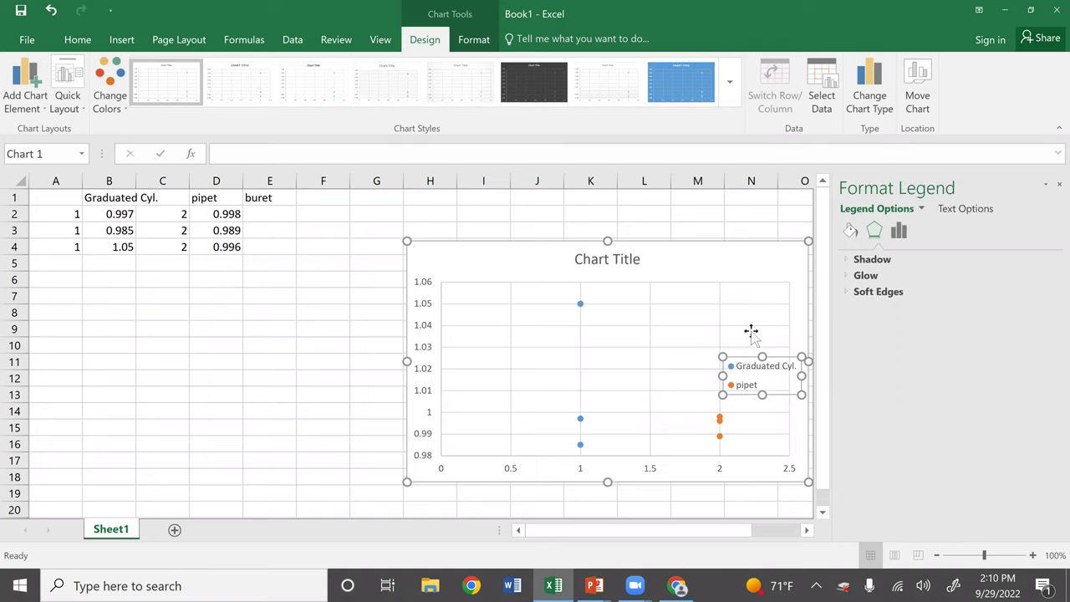
{"action": "left_click", "coordinate": [752, 221]}
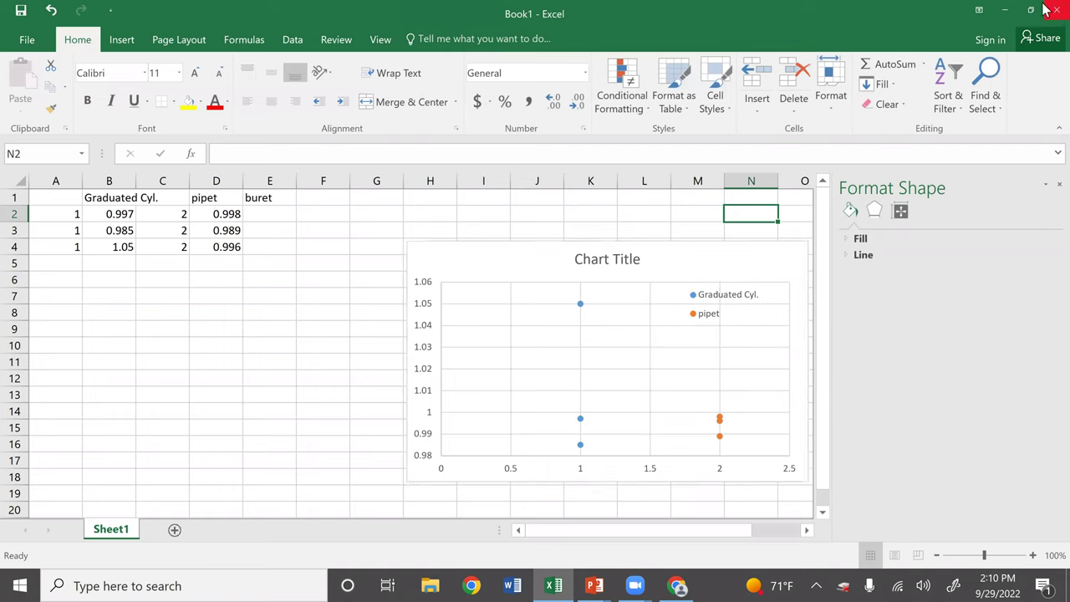
Step: Move the buret header from cell E1 to F1
{"action": "left_click", "coordinate": [284, 212]}
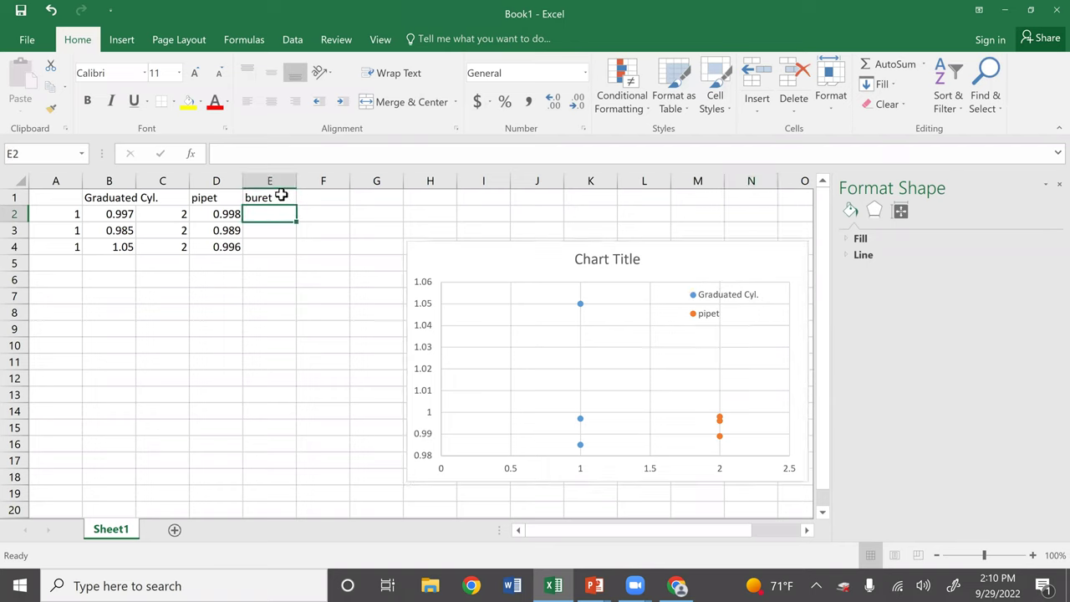
{"action": "left_click", "coordinate": [288, 197]}
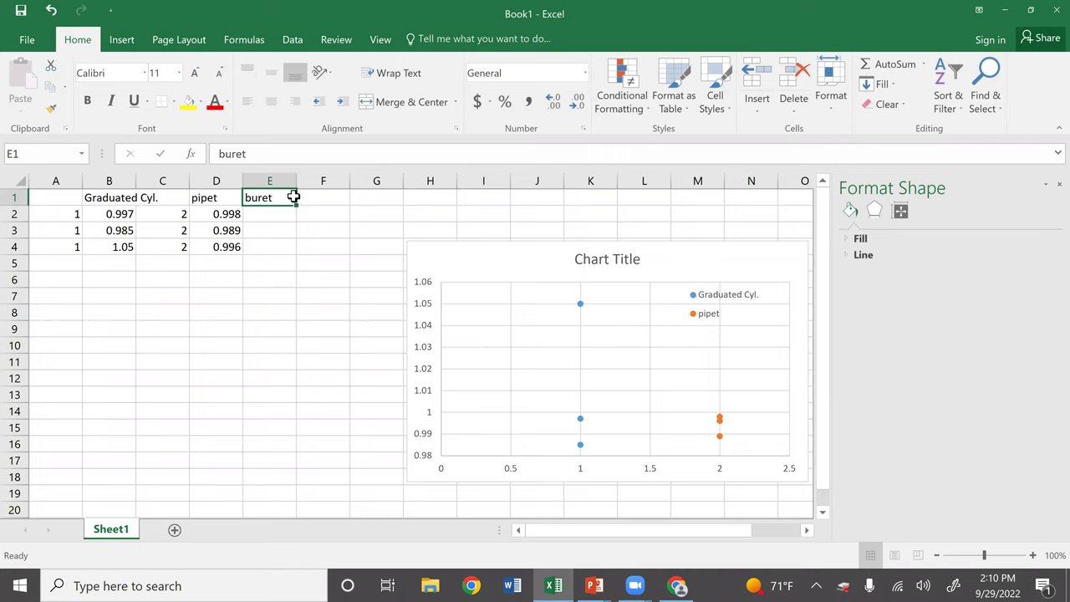
{"action": "left_click_drag", "start_coordinate": [308, 204], "coordinate": [306, 209]}
Step: Enter the buret measurements 0.997, 0.968 and 0.987 in cells F2 to F4
{"action": "left_click", "coordinate": [306, 212]}
{"action": "type", "text": "0."}
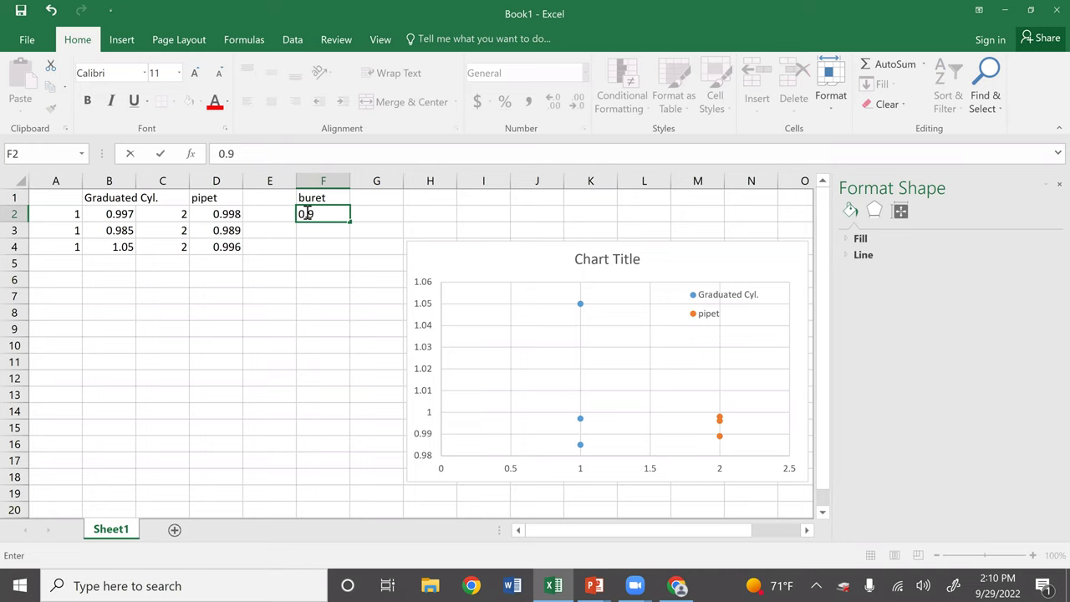
{"action": "type", "text": "997"}
{"action": "key", "text": "Return"}
{"action": "type", "text": "0.968"}
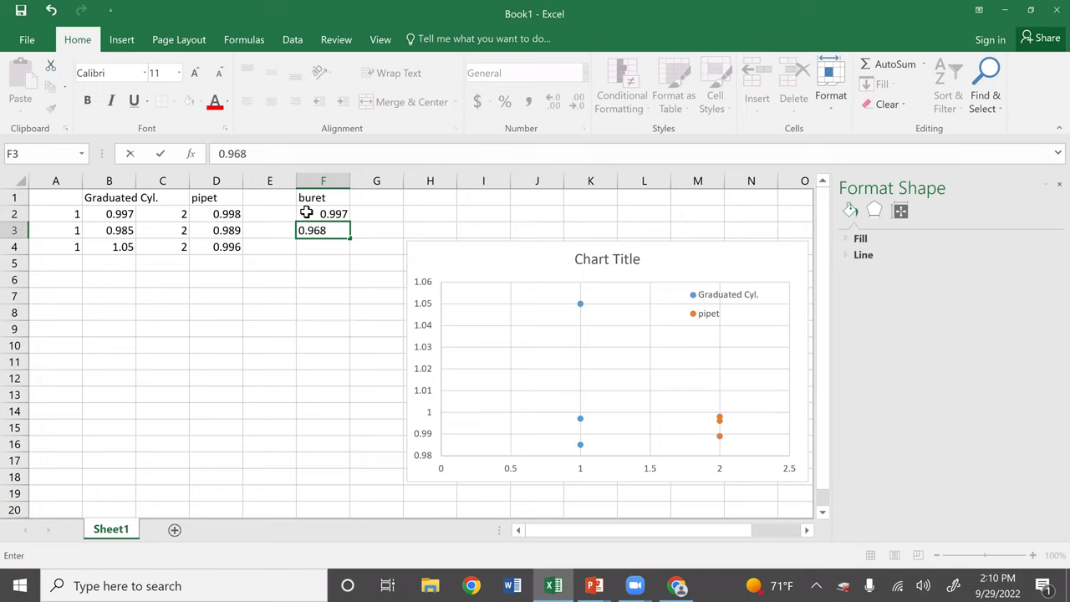
{"action": "key", "text": "Return"}
{"action": "type", "text": "0.98"}
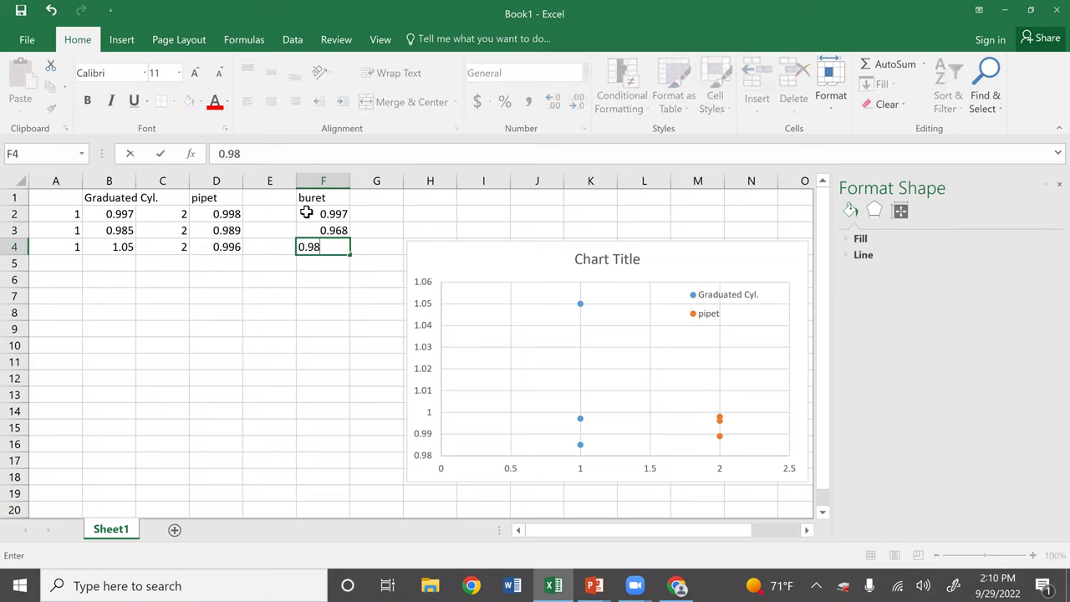
{"action": "type", "text": "7"}
{"action": "key", "text": "Return"}
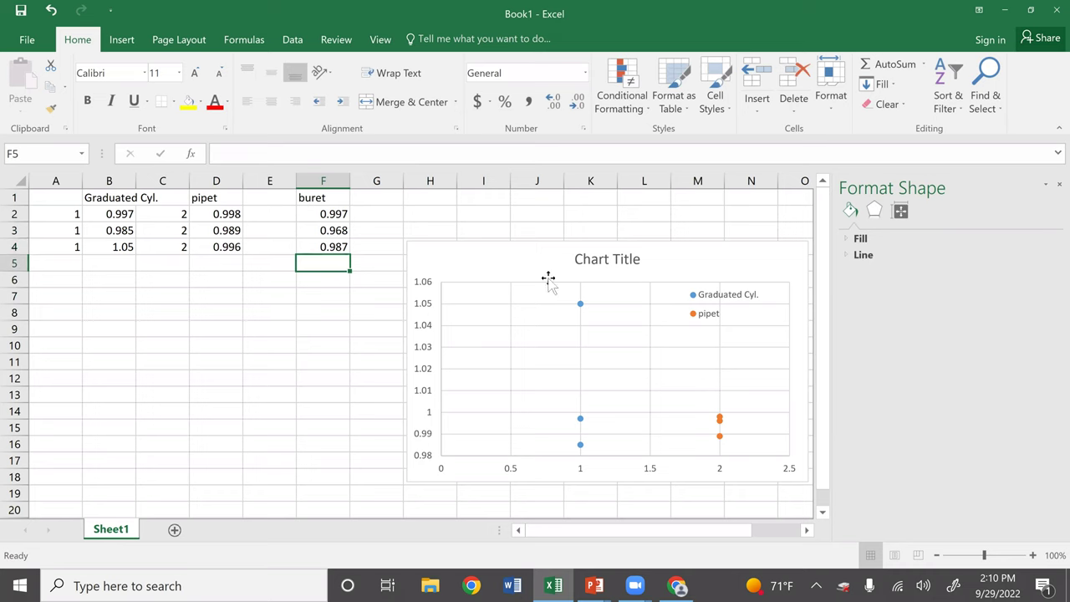
Step: Add a new data series to the scatter chart with cells E2:E4 as its X values
{"action": "left_click", "coordinate": [549, 281]}
{"action": "right_click", "coordinate": [549, 281]}
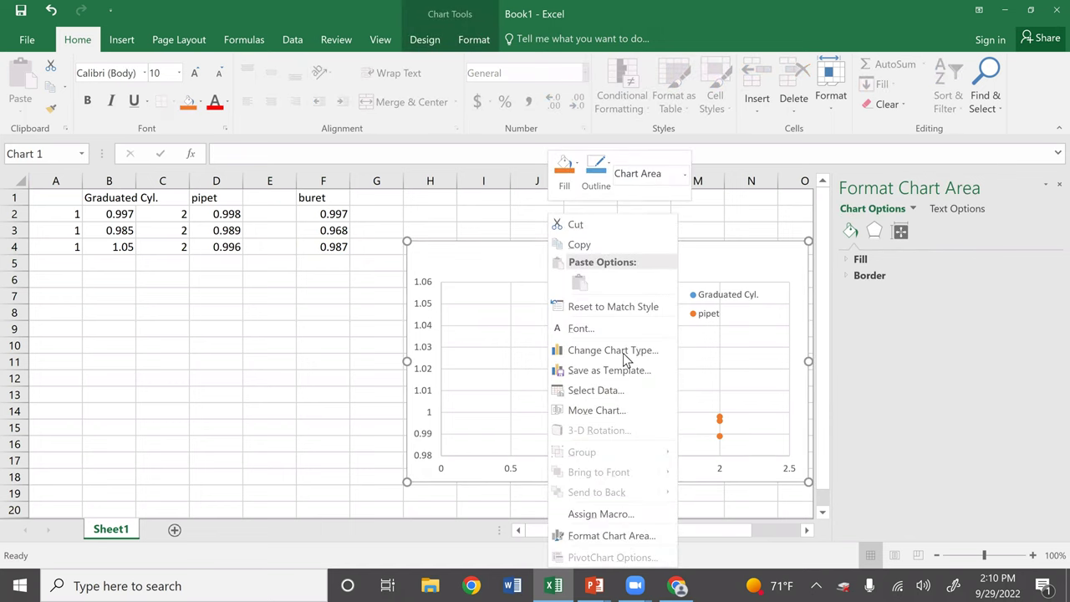
{"action": "left_click", "coordinate": [606, 391]}
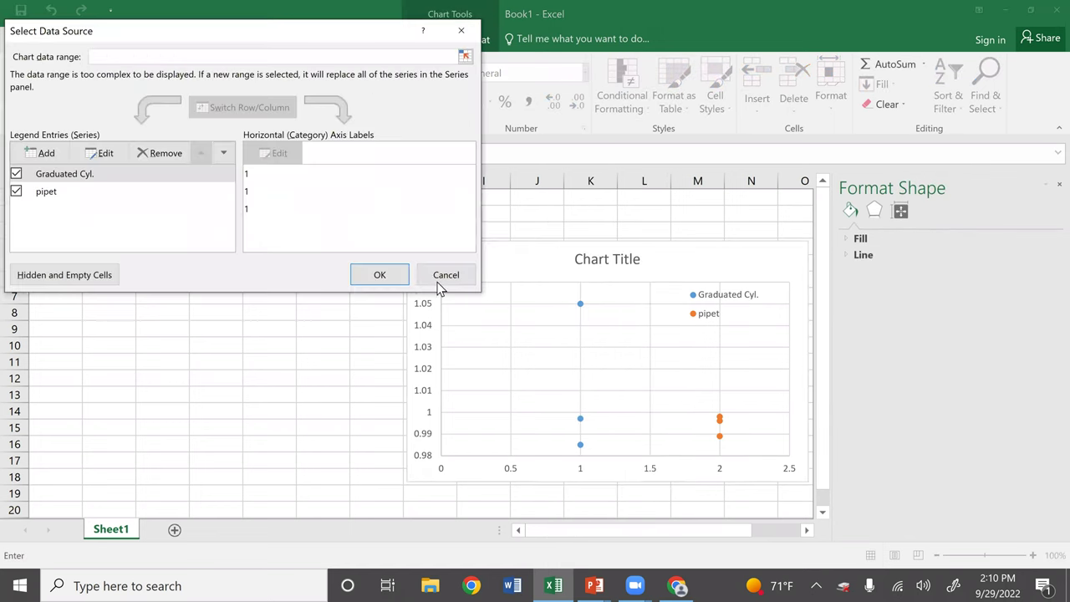
{"action": "left_click", "coordinate": [46, 155]}
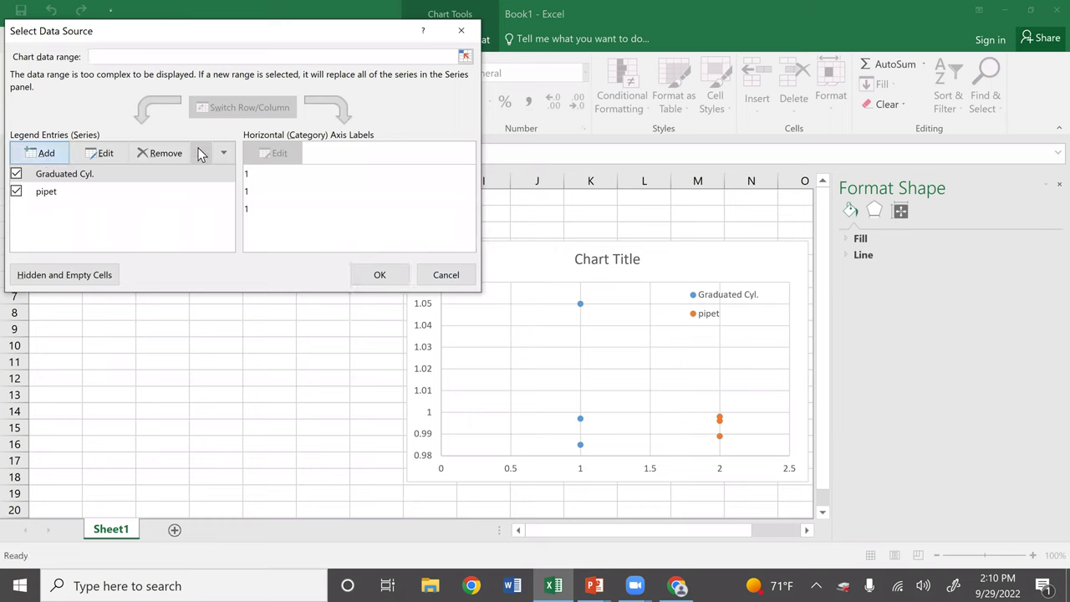
{"action": "left_click", "coordinate": [275, 163]}
{"action": "left_click_drag", "start_coordinate": [276, 210], "coordinate": [276, 247]}
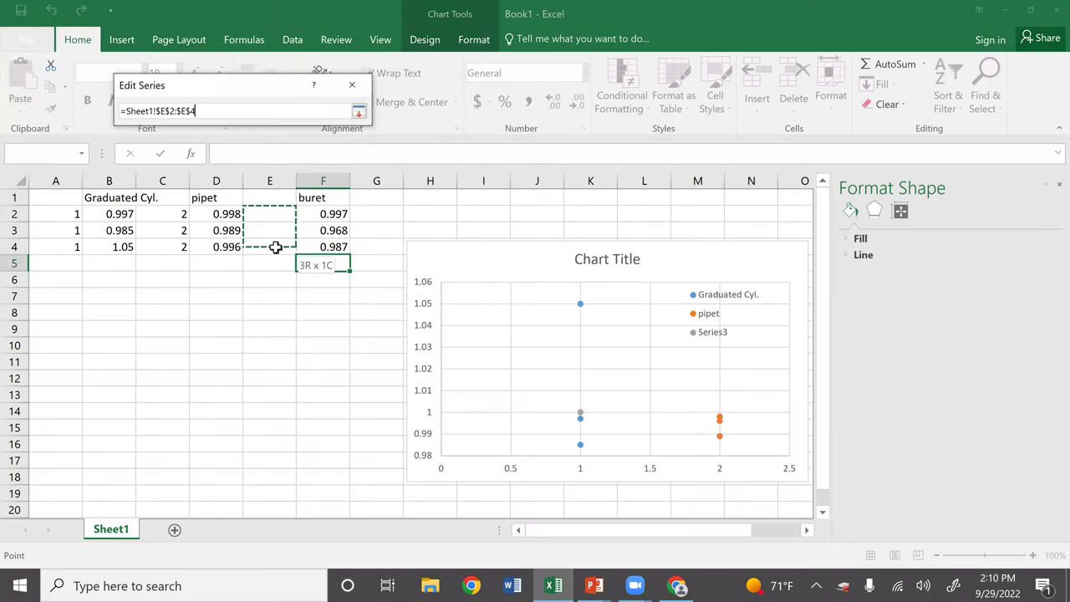
{"action": "key", "text": "Return"}
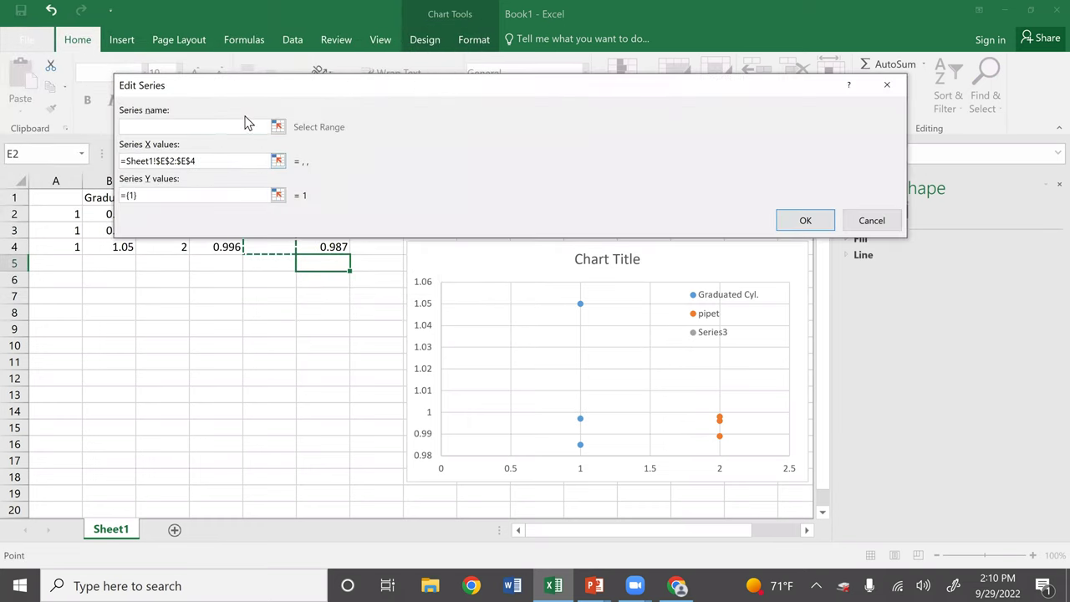
Step: Take the new series' name from cell F1 and its Y values from F2:F4, and accept the chart's data source
{"action": "left_click", "coordinate": [276, 122]}
{"action": "left_click", "coordinate": [316, 197]}
{"action": "key", "text": "Return"}
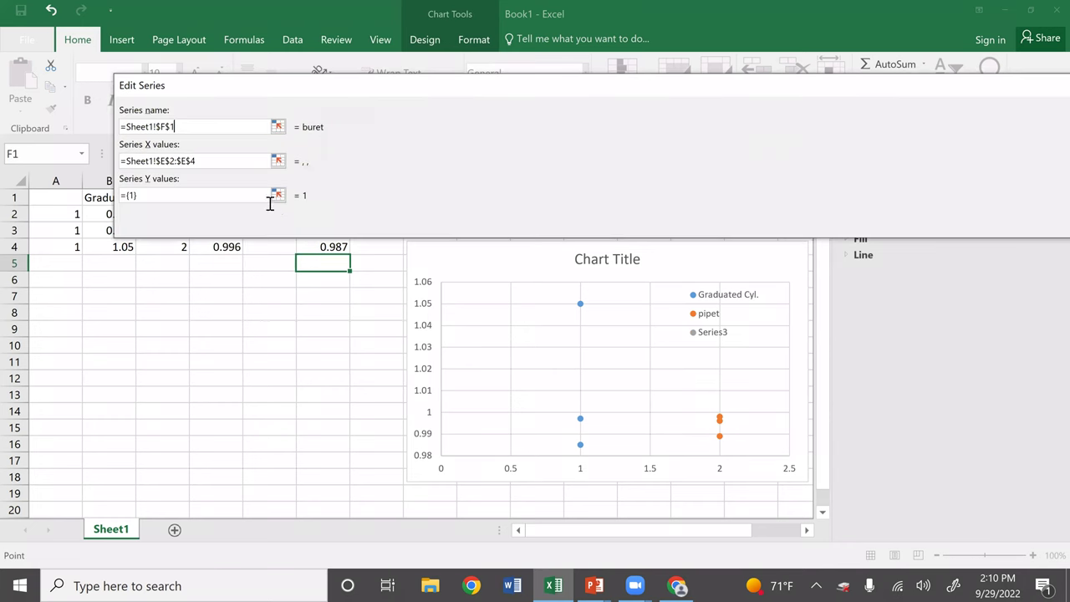
{"action": "left_click", "coordinate": [277, 201]}
{"action": "left_click_drag", "start_coordinate": [318, 217], "coordinate": [333, 248]}
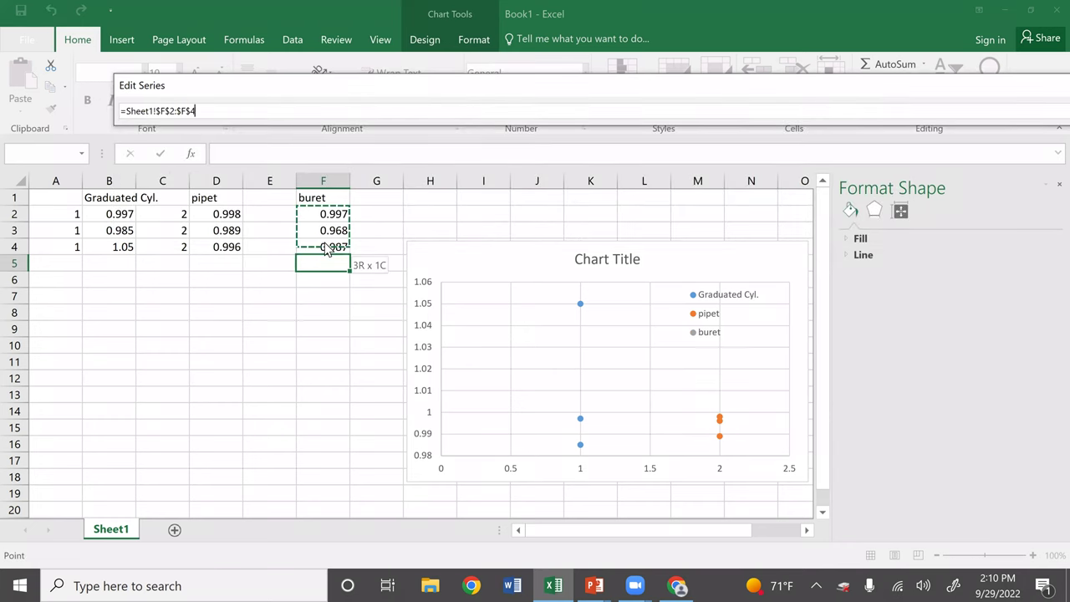
{"action": "key", "text": "Return"}
{"action": "key", "text": "Return"}
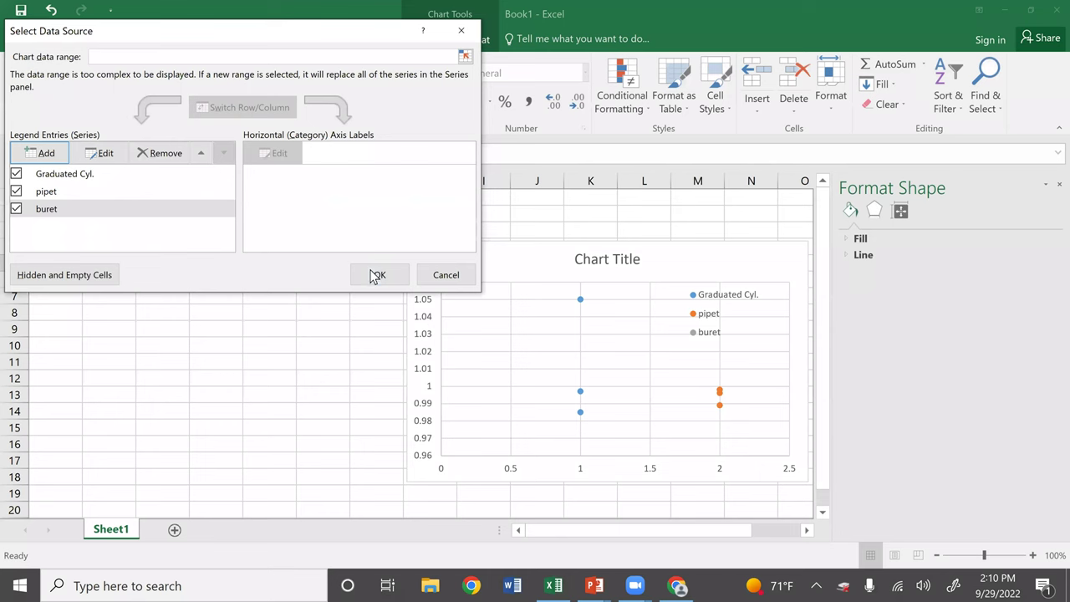
{"action": "left_click", "coordinate": [372, 274]}
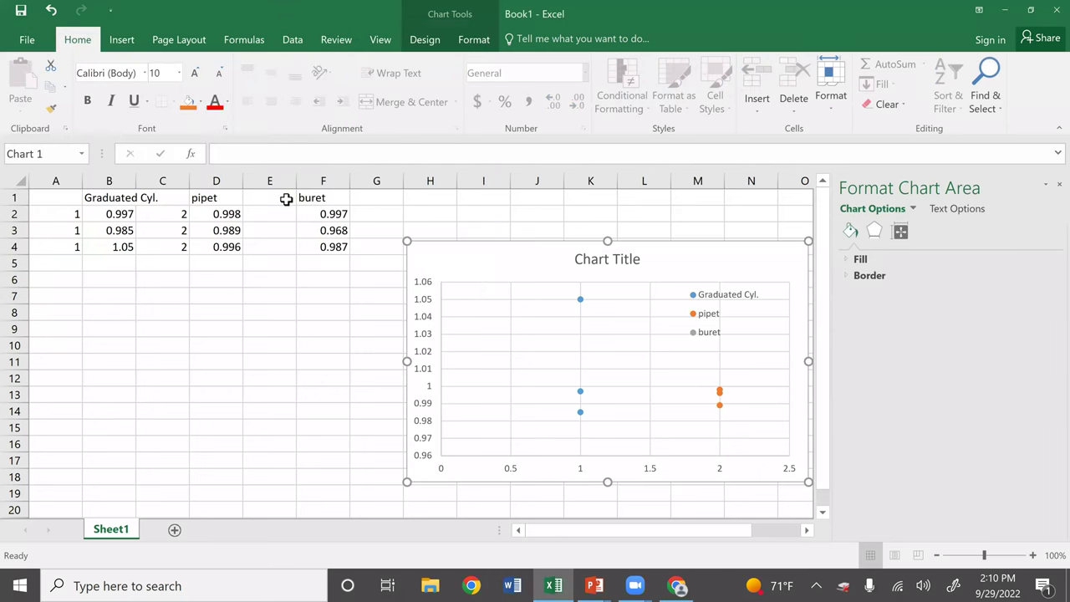
Step: Fill cells E2 to E4 with 3 as the X values for the buret measurements
{"action": "left_click", "coordinate": [286, 199]}
{"action": "left_click", "coordinate": [283, 212]}
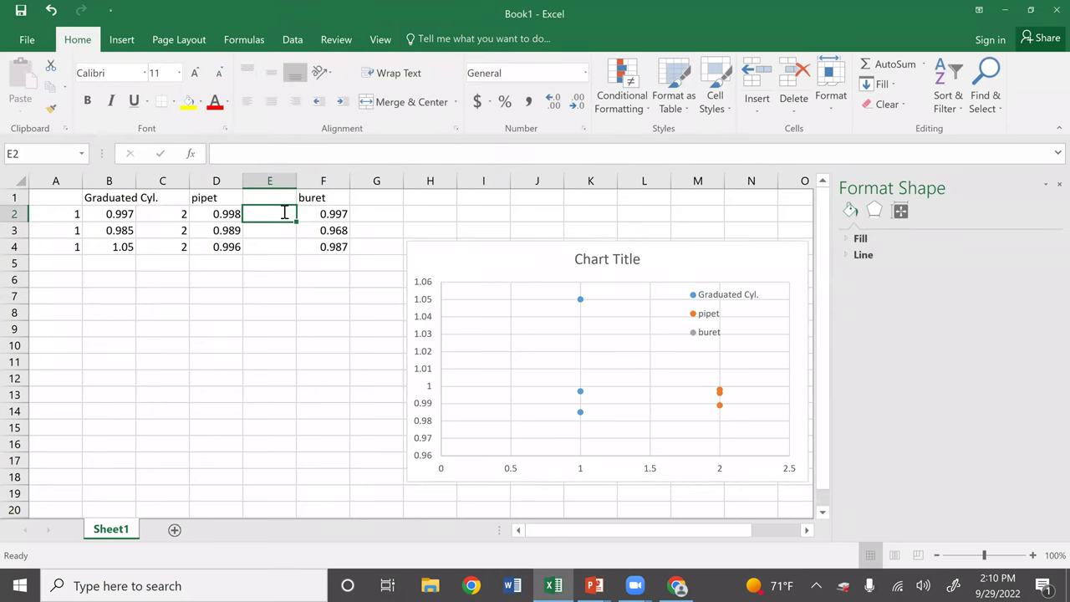
{"action": "type", "text": "3"}
{"action": "key", "text": "Return"}
{"action": "type", "text": "3"}
{"action": "key", "text": "Return"}
{"action": "type", "text": "3"}
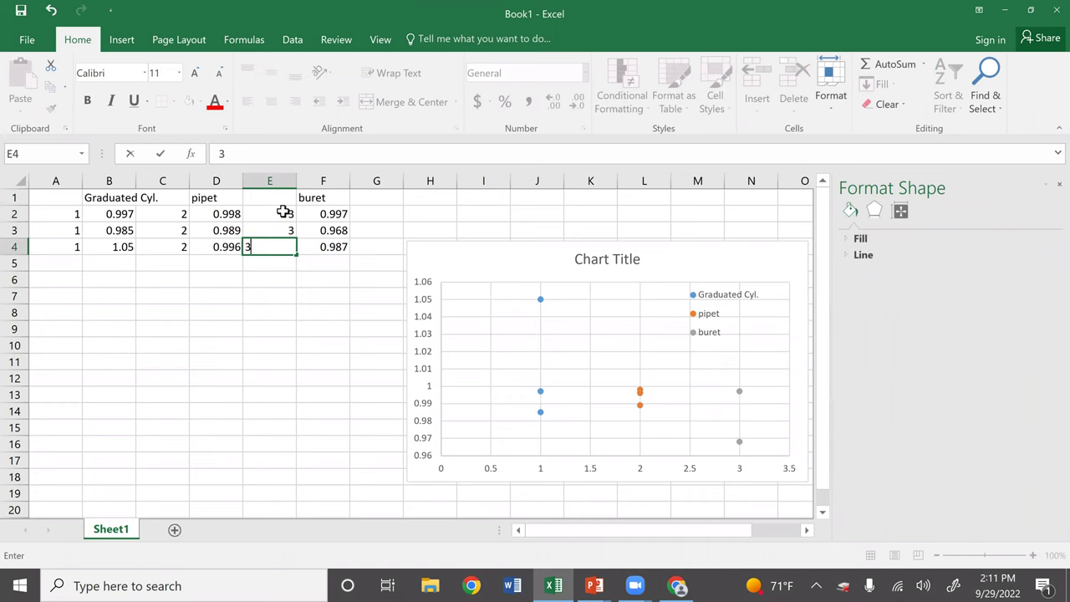
{"action": "key", "text": "Return"}
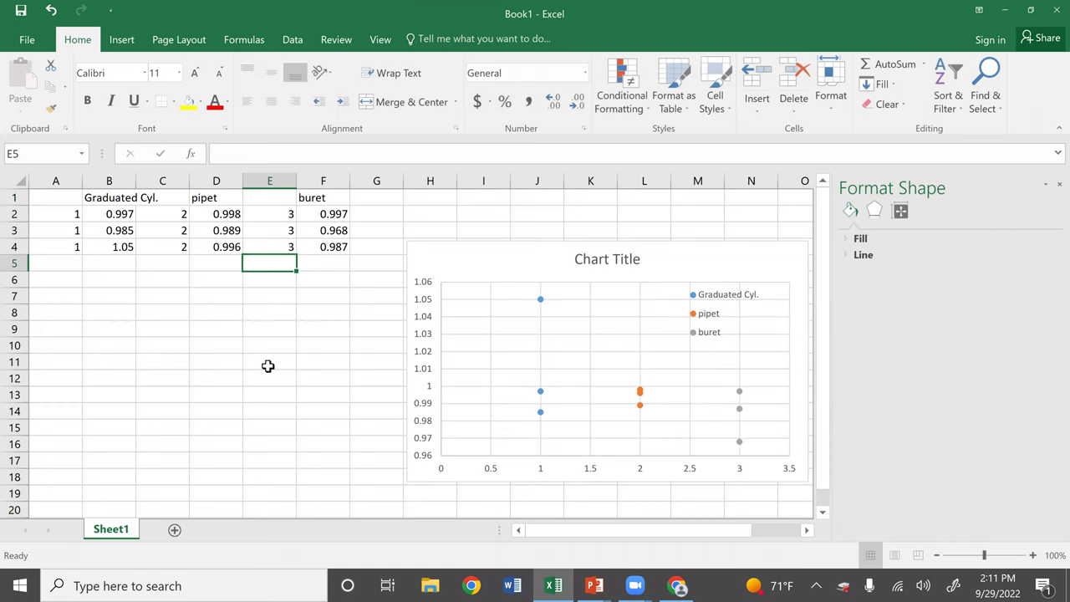
Step: Select the whole chart legend and shift it slightly to the right within the plot area
{"action": "left_click", "coordinate": [717, 301]}
{"action": "left_click", "coordinate": [715, 291]}
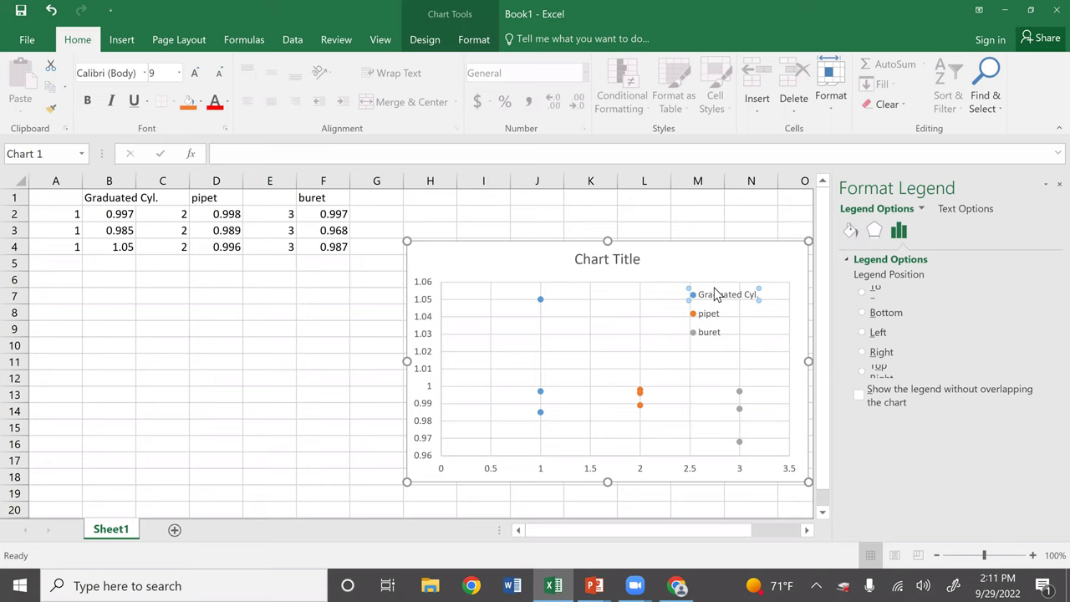
{"action": "left_click", "coordinate": [701, 260]}
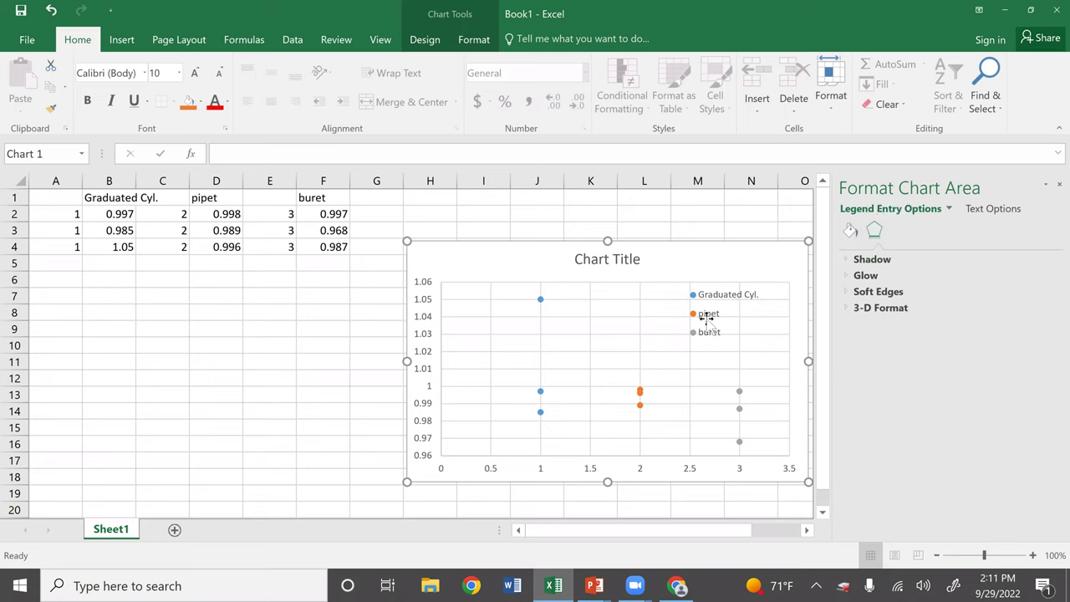
{"action": "left_click", "coordinate": [712, 292]}
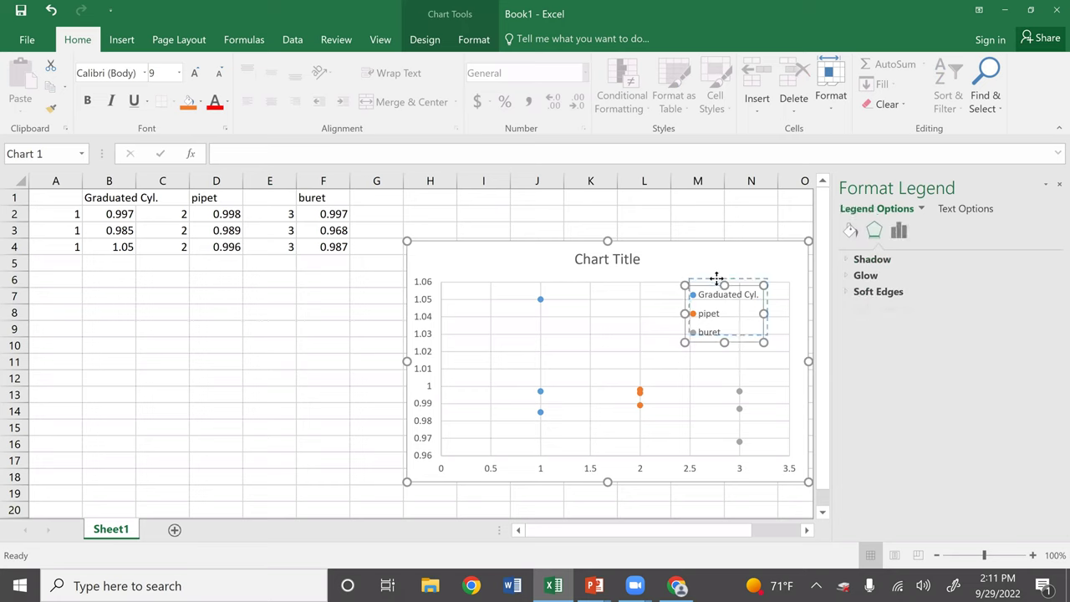
{"action": "left_click_drag", "start_coordinate": [717, 281], "coordinate": [720, 282]}
Step: Delete the chart title and move the legend up into the upper-right corner of the enlarged plot area
{"action": "left_click", "coordinate": [639, 264]}
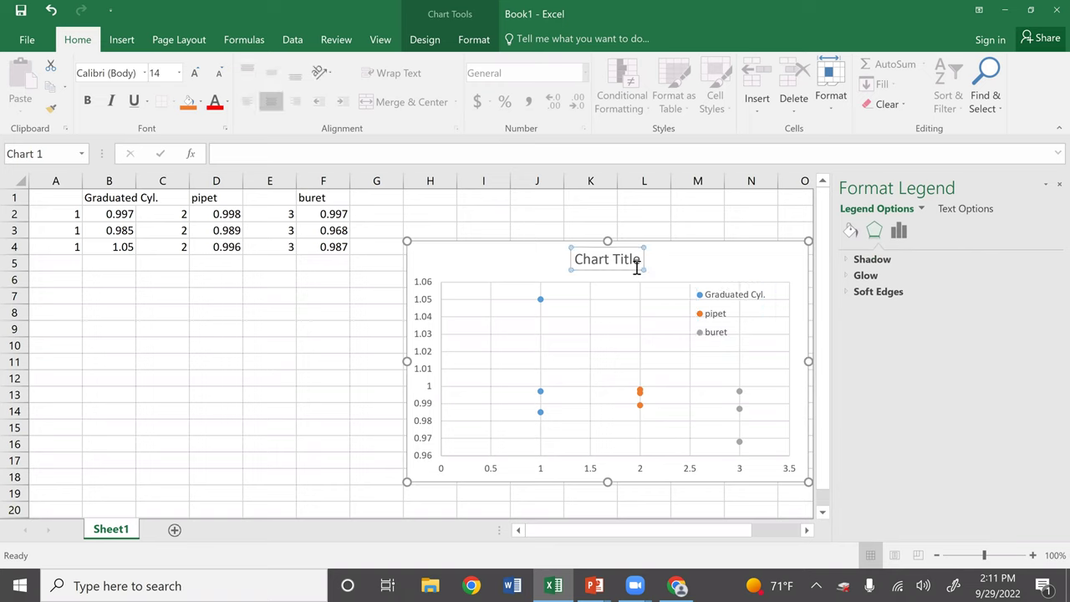
{"action": "key", "text": "Delete"}
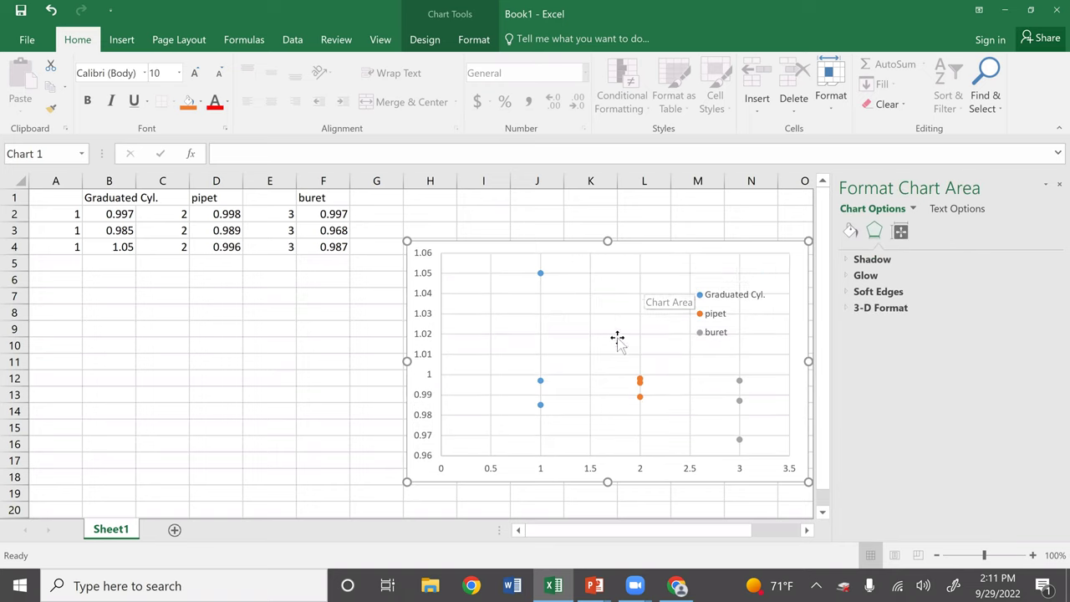
{"action": "left_click", "coordinate": [724, 302]}
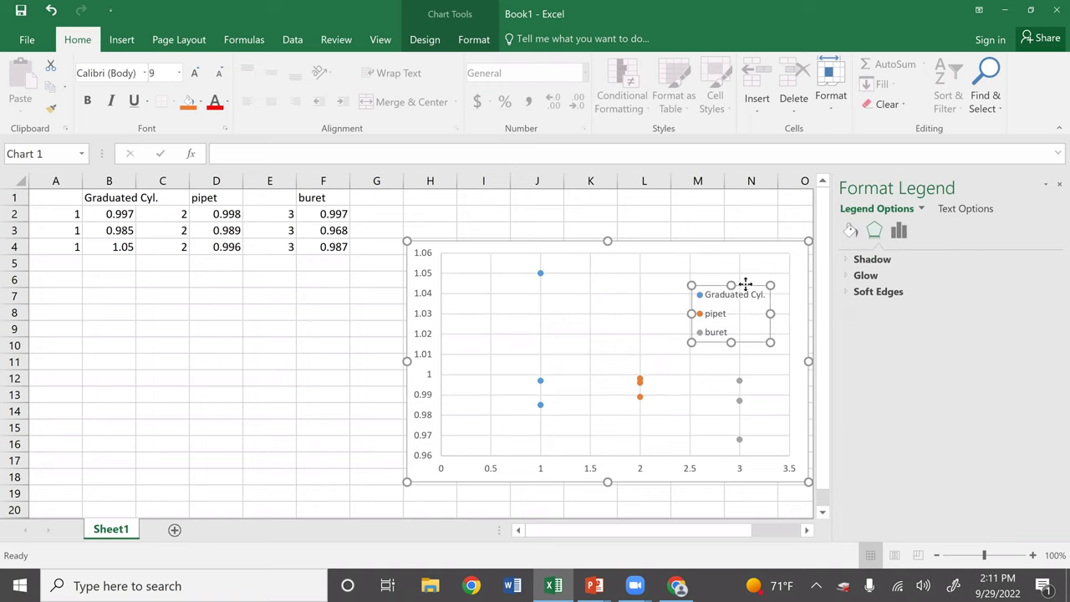
{"action": "mouse_move", "coordinate": [745, 270]}
{"action": "left_mouse_down"}
{"action": "mouse_move", "coordinate": [742, 294]}
{"action": "mouse_move", "coordinate": [755, 259]}
{"action": "left_mouse_up"}
{"action": "left_click", "coordinate": [754, 285]}
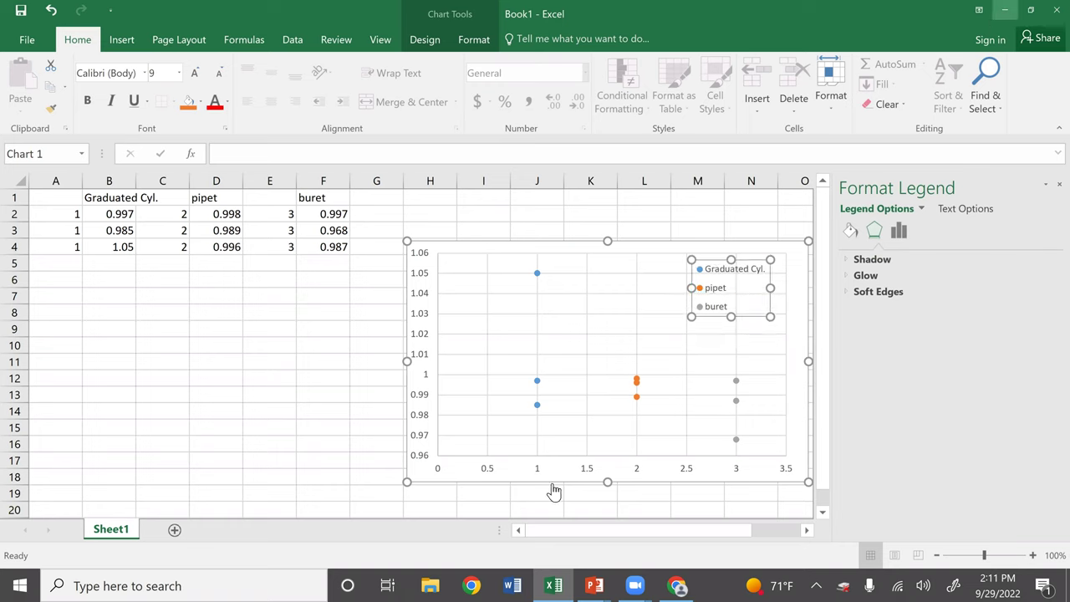
Step: Switch to the running PowerPoint slide show with the conversion factors slide
{"action": "left_click", "coordinate": [677, 585]}
{"action": "mouse_move", "coordinate": [594, 586]}
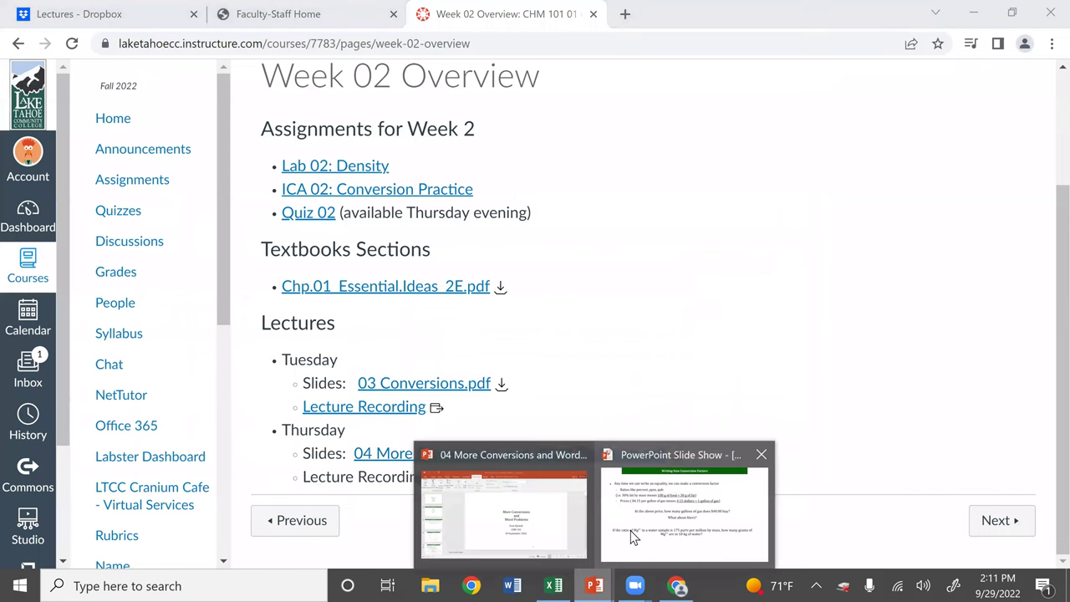
{"action": "left_click", "coordinate": [635, 535]}
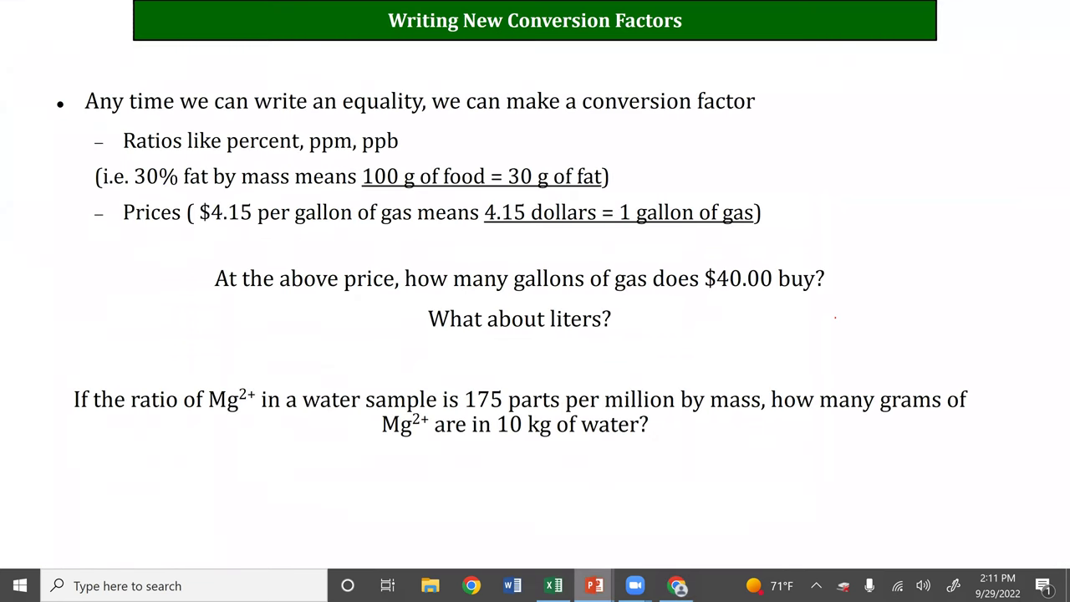